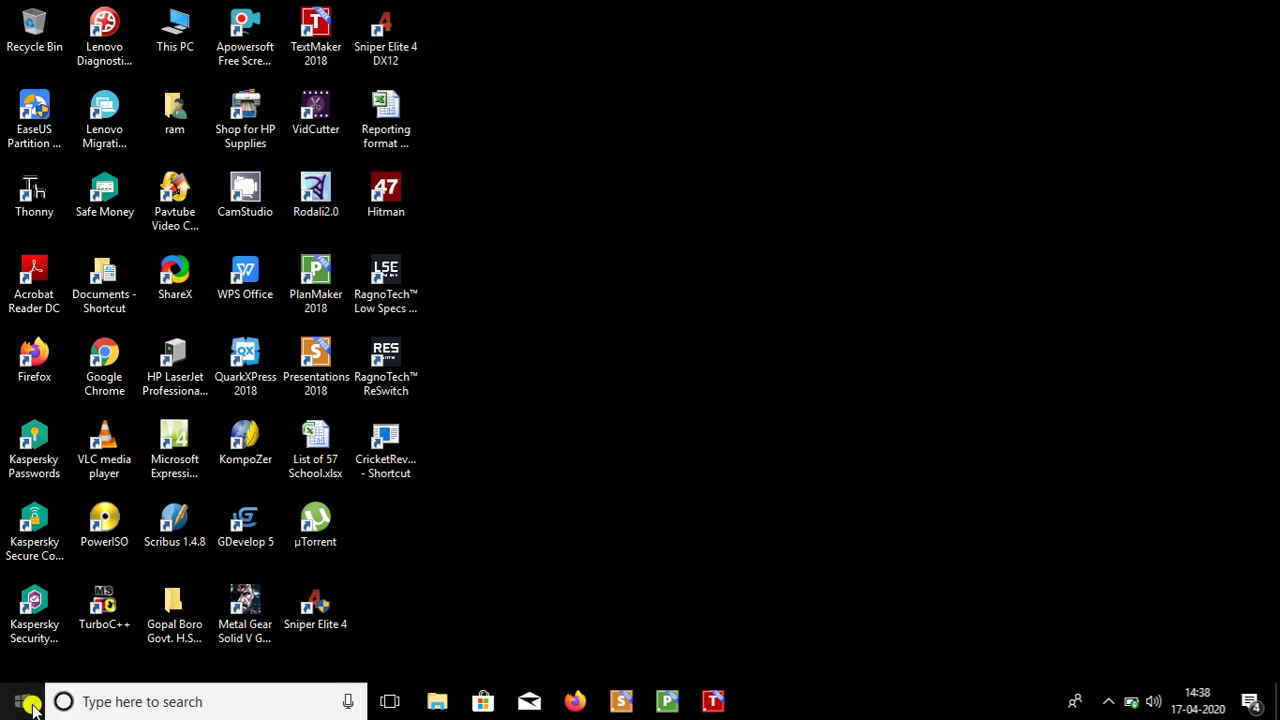
# Search the Start menu for 'microsoft' and launch Microsoft Office Word 2007 with a blank document.
pyautogui.click(24, 704)
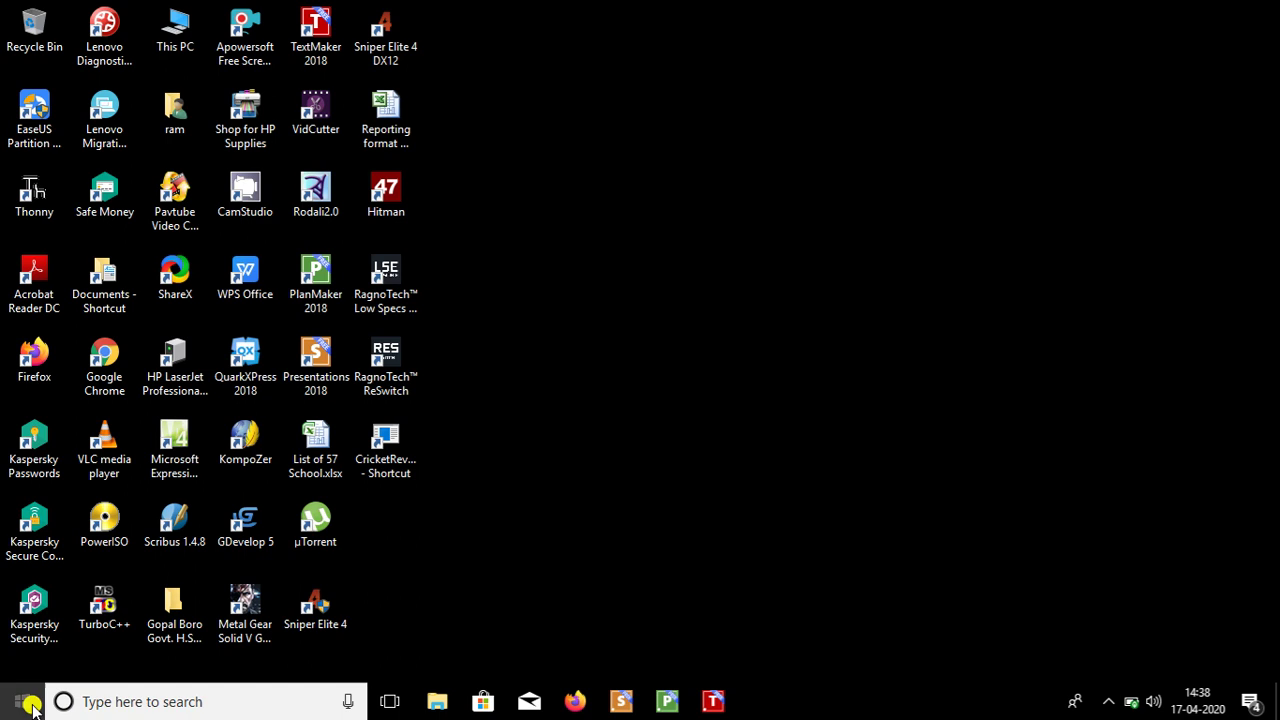
pyautogui.click(110, 703)
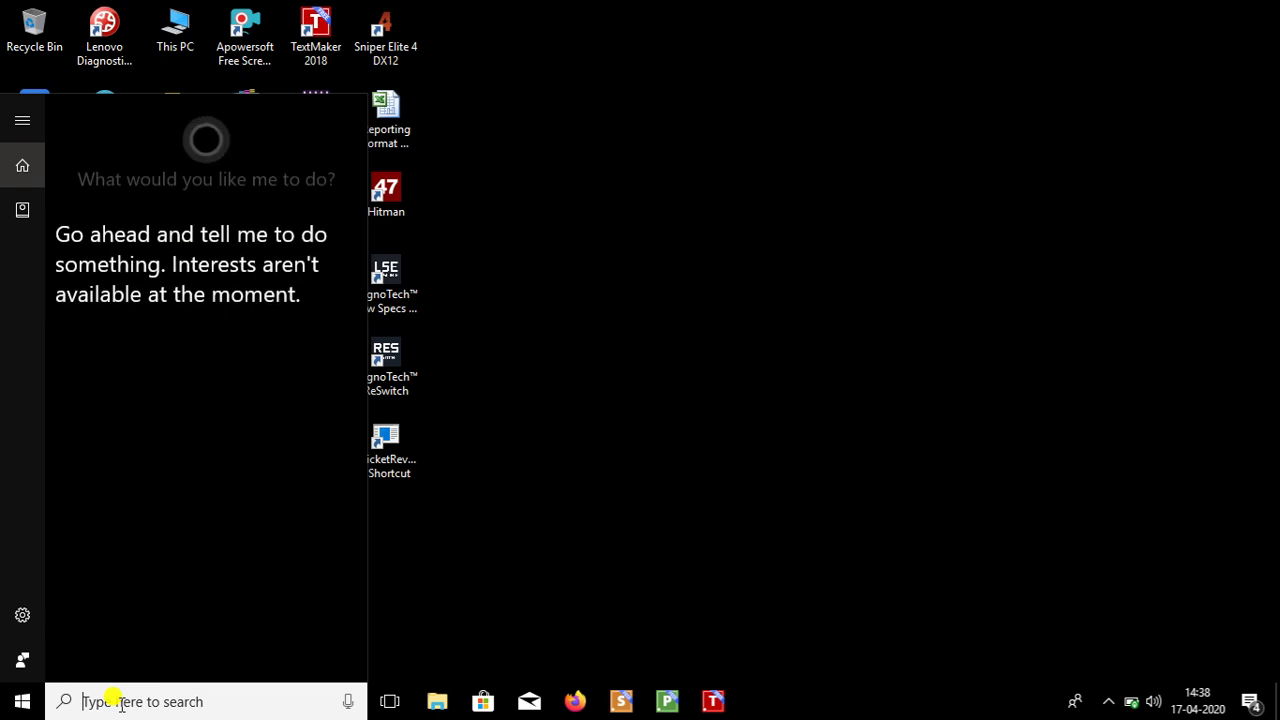
pyautogui.write('microso')
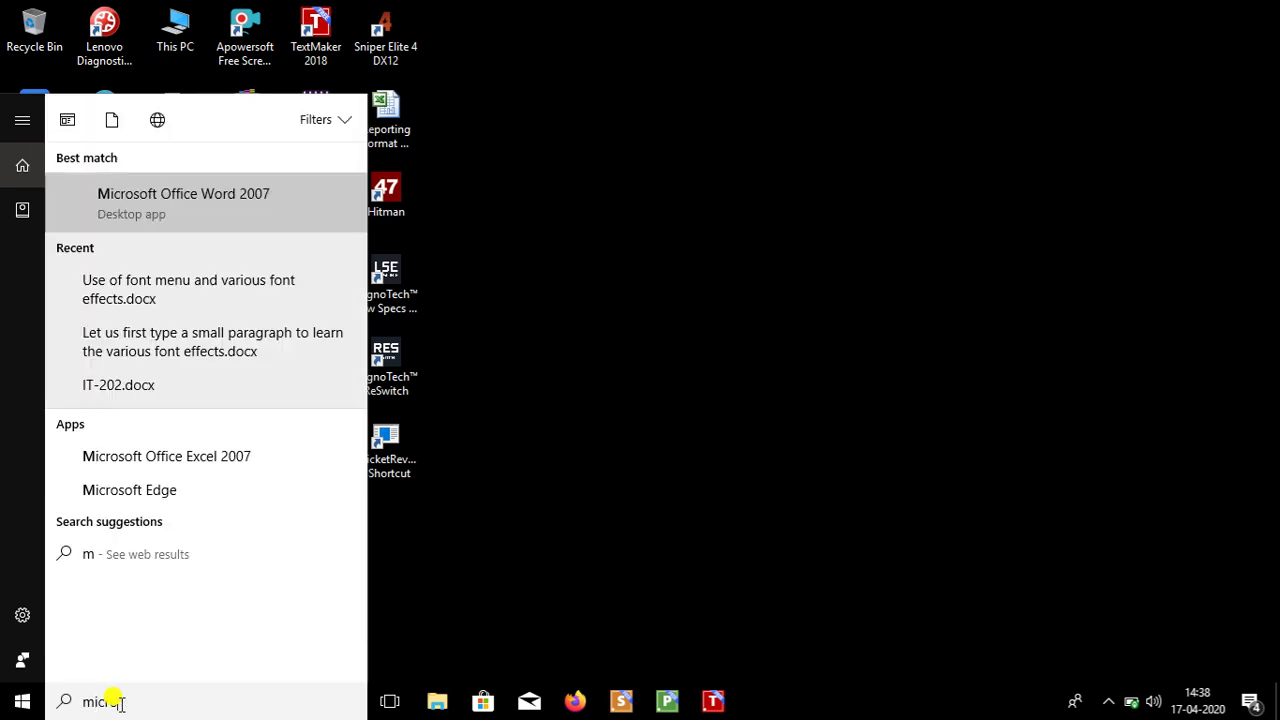
pyautogui.write('ft')
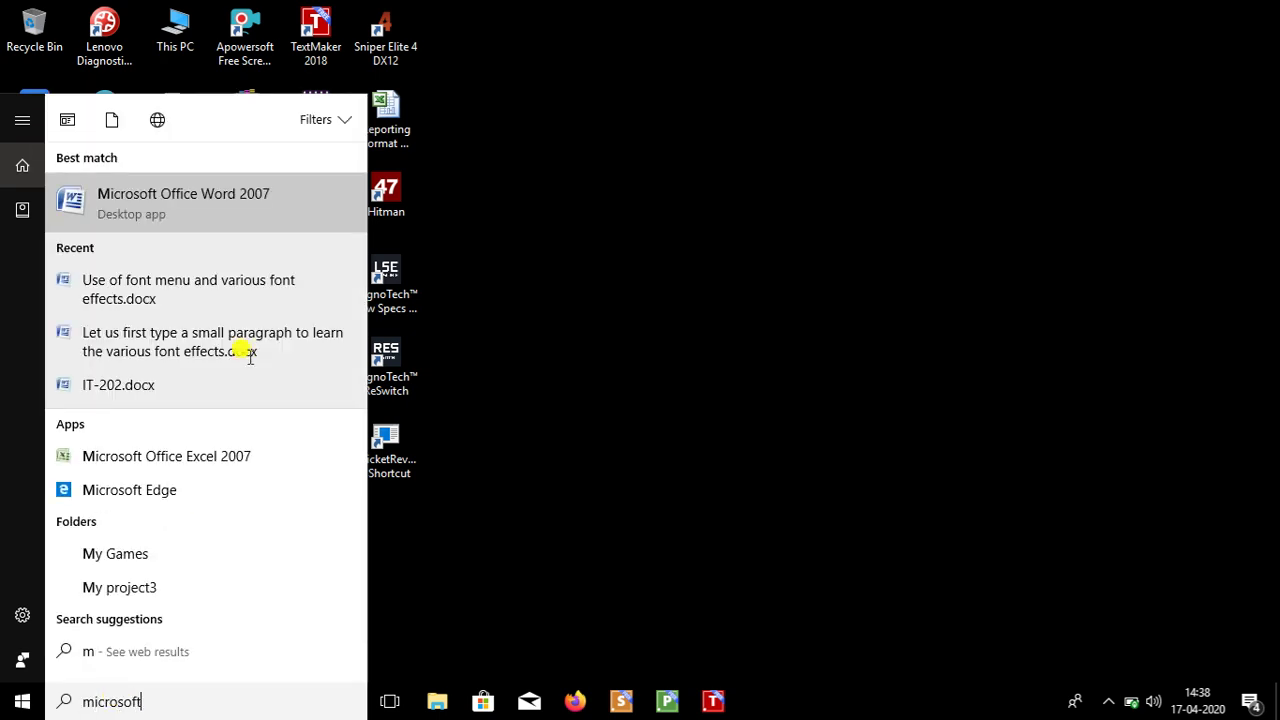
pyautogui.click(228, 203)
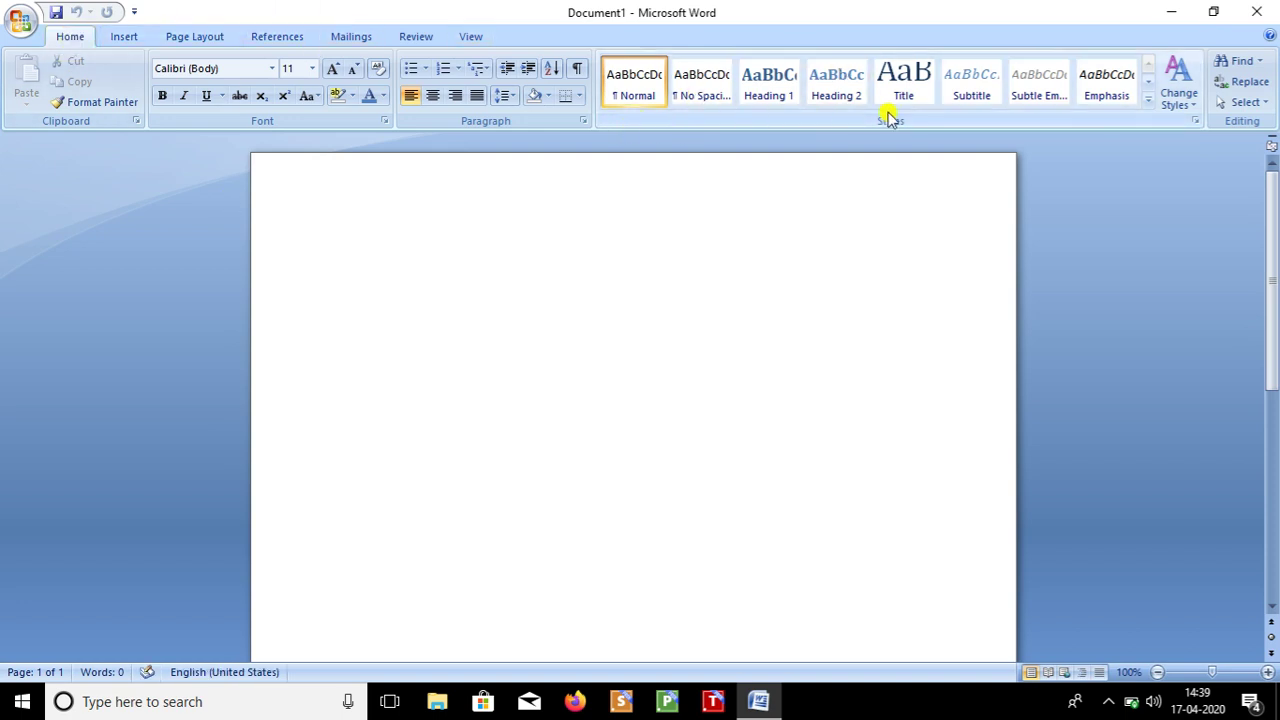
pyautogui.click(1147, 103)
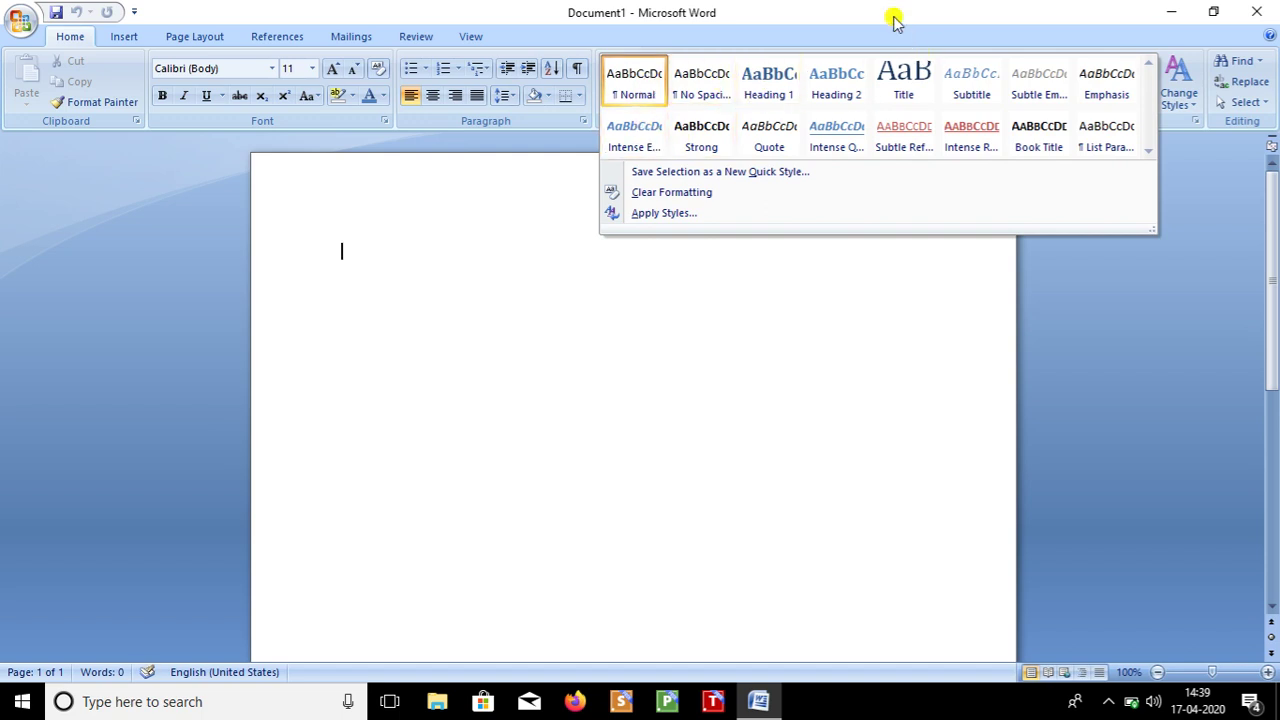
pyautogui.click(895, 20)
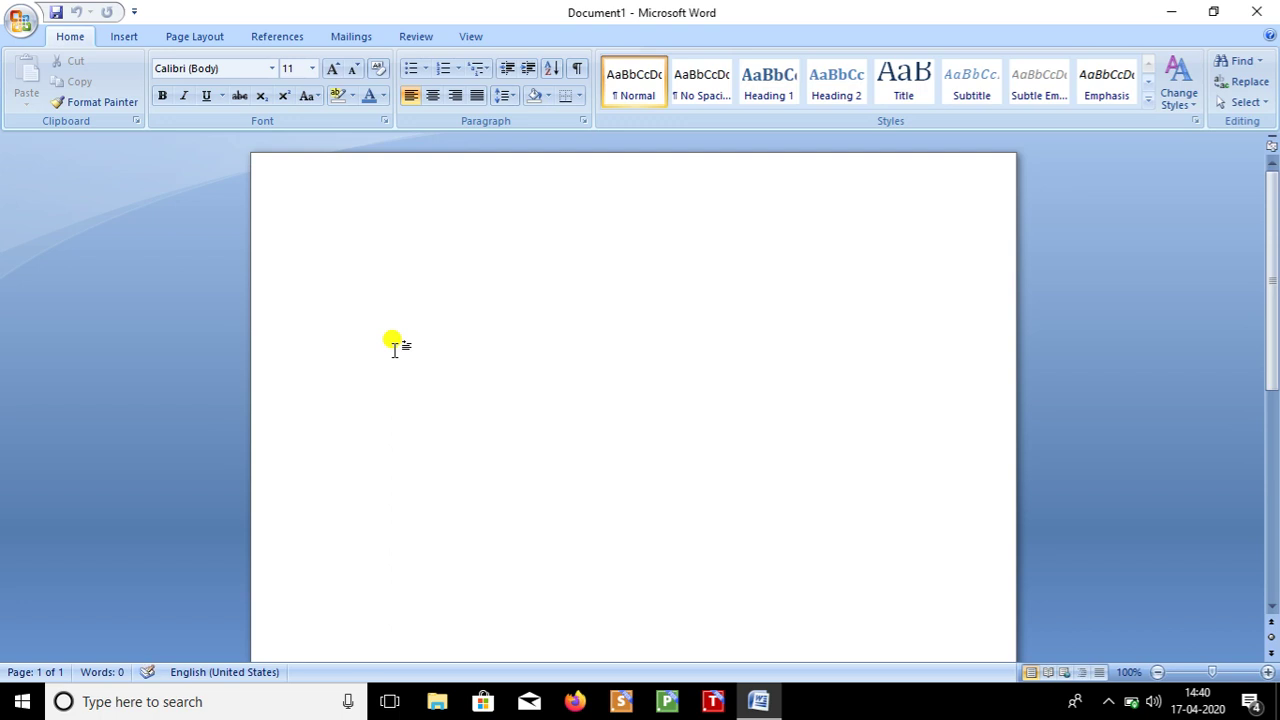
pyautogui.write('The')
pyautogui.write(' Lion')
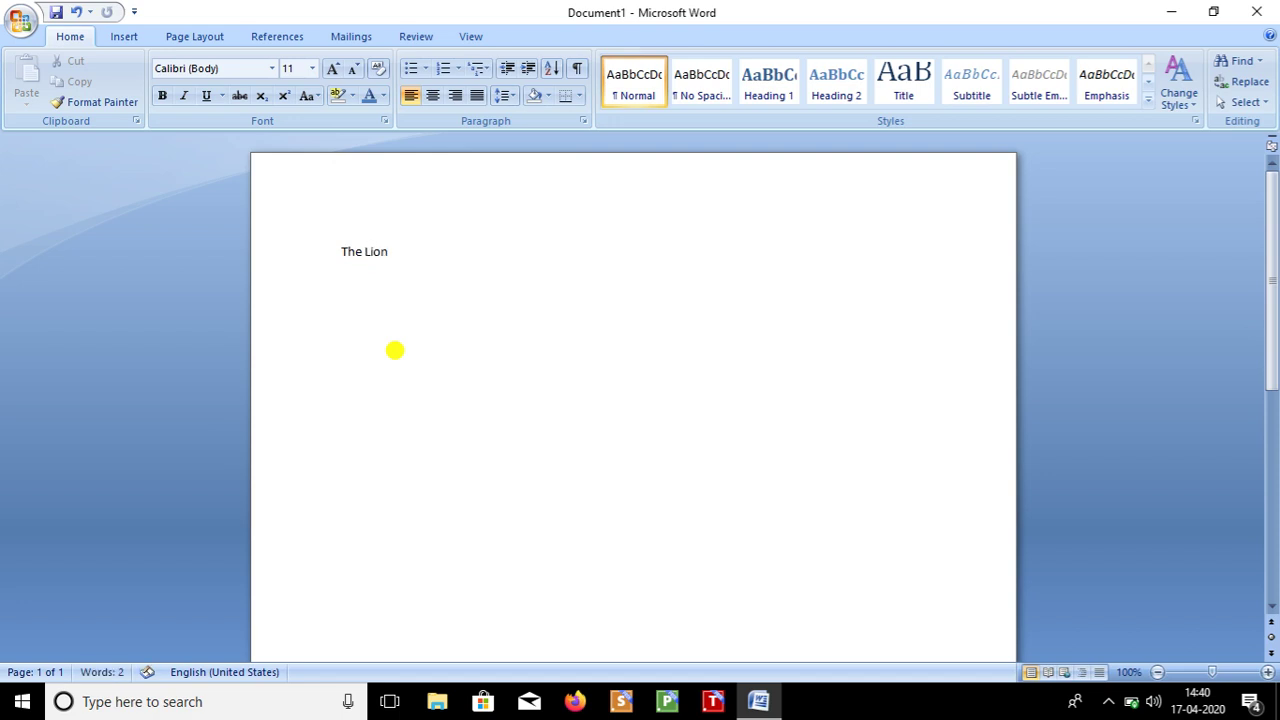
pyautogui.write(' King')
# Below 'The Lion King', type the lion paragraph ending 'PUMA , leopard, Chettah etc. also belongs to the same species.'.
pyautogui.press('Return')
pyautogui.write('The')
pyautogui.write(' lion is considred ')
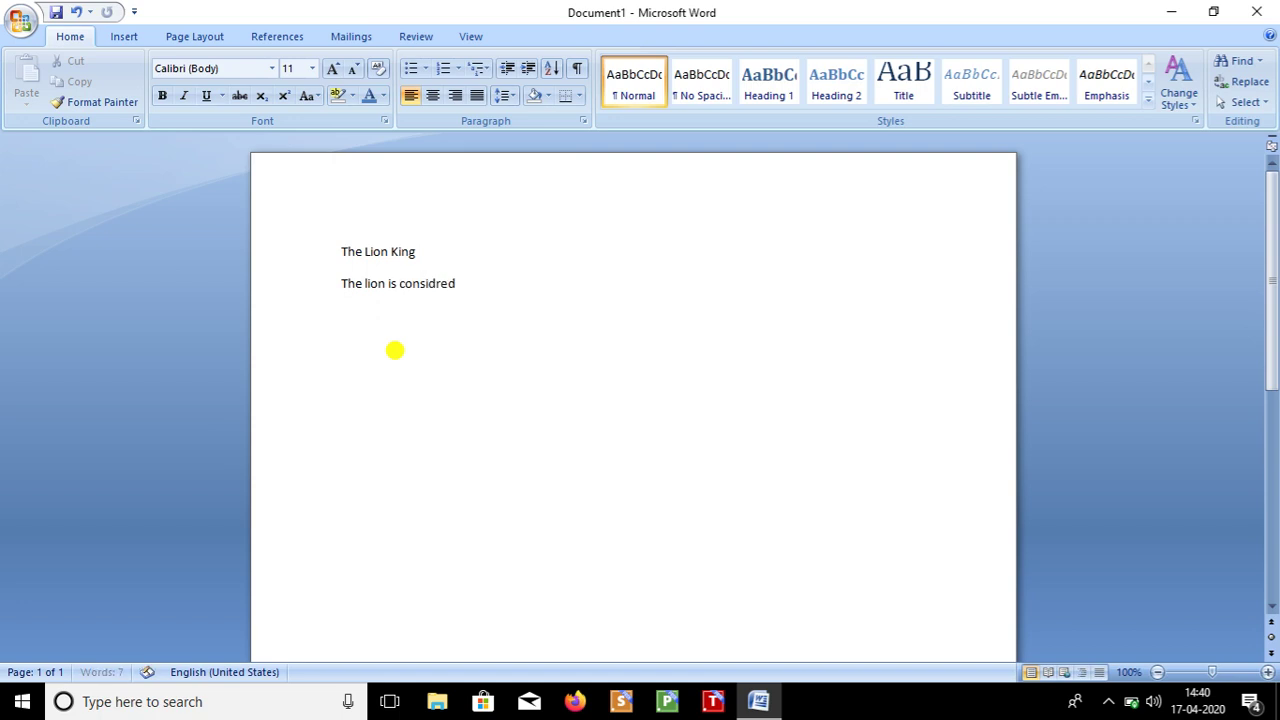
pyautogui.write('as king of animals. ')
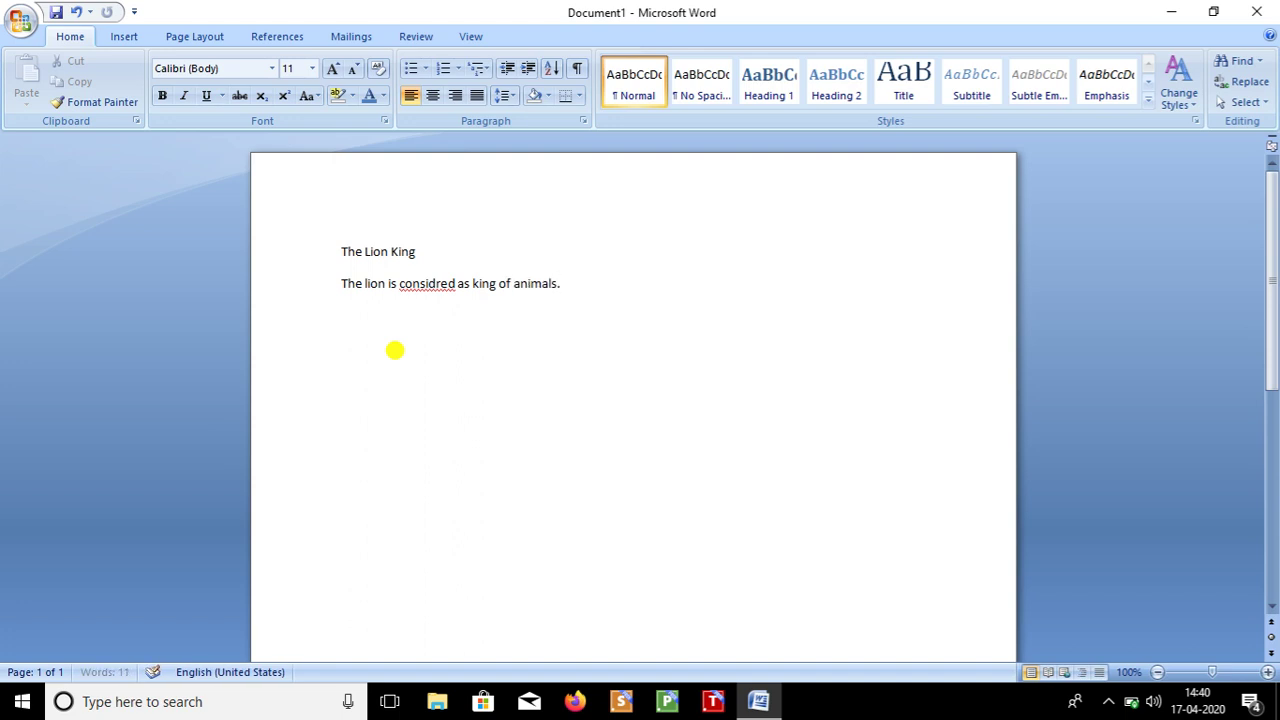
pyautogui.write('Th')
pyautogui.write('is animal is big ')
pyautogui.write('in size and has capacity')
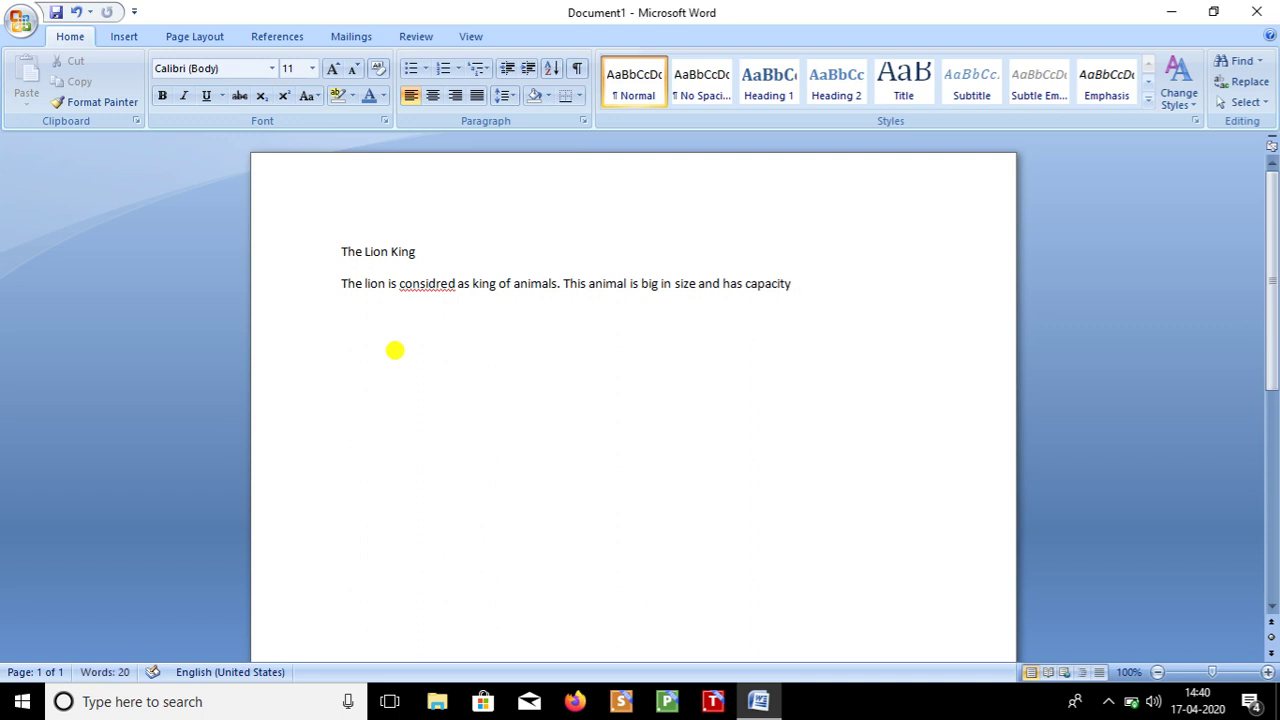
pyautogui.write(' to show its bravery and power in')
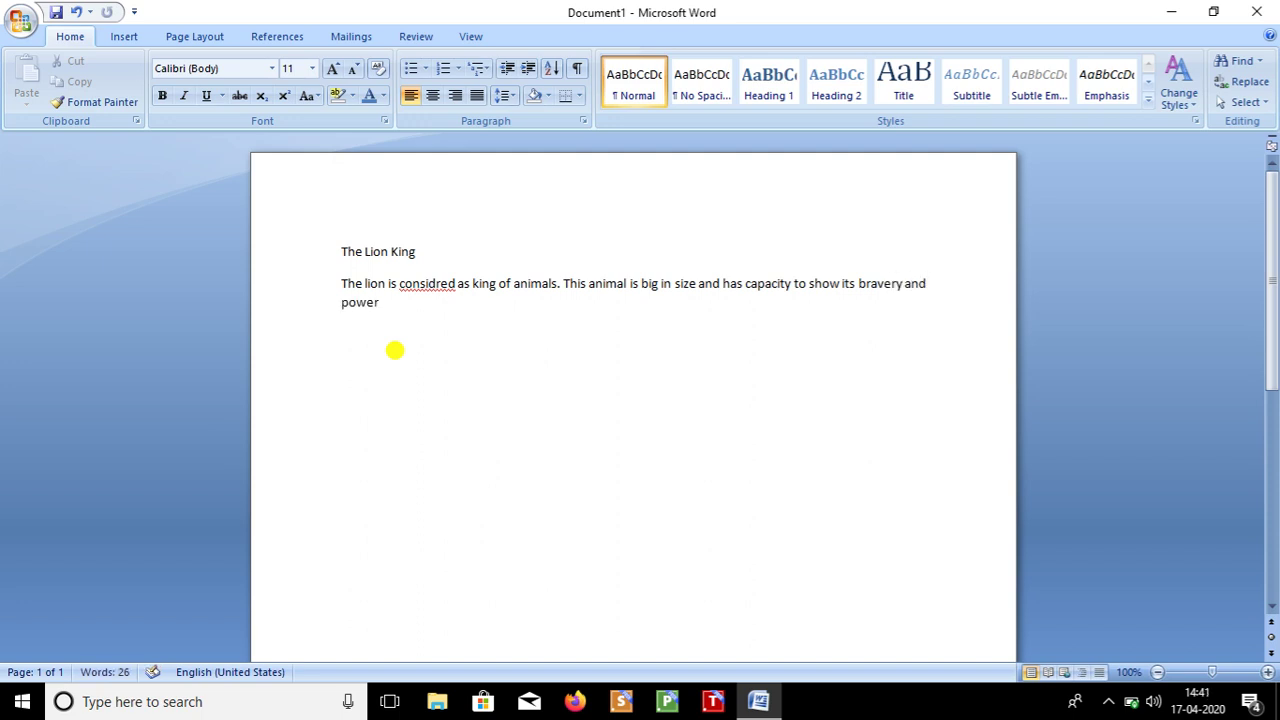
pyautogui.write(' difficult situatio')
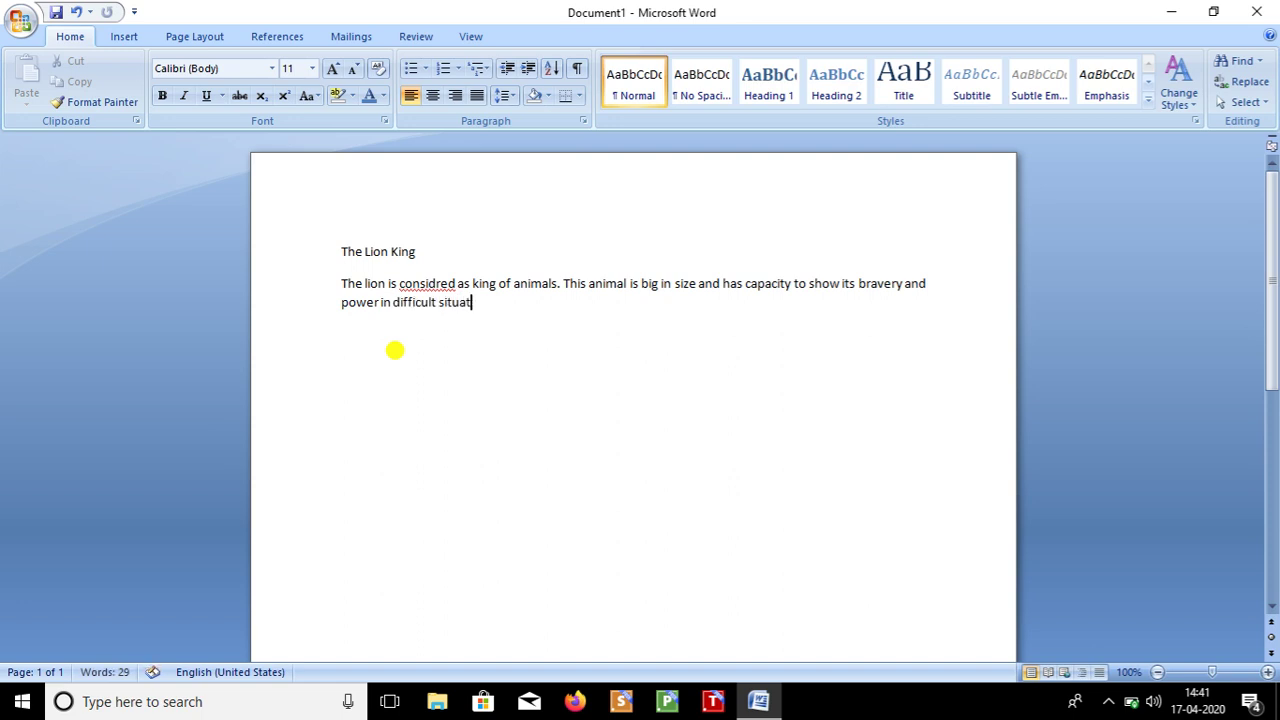
pyautogui.write('ns. ')
pyautogui.write('Usually li')
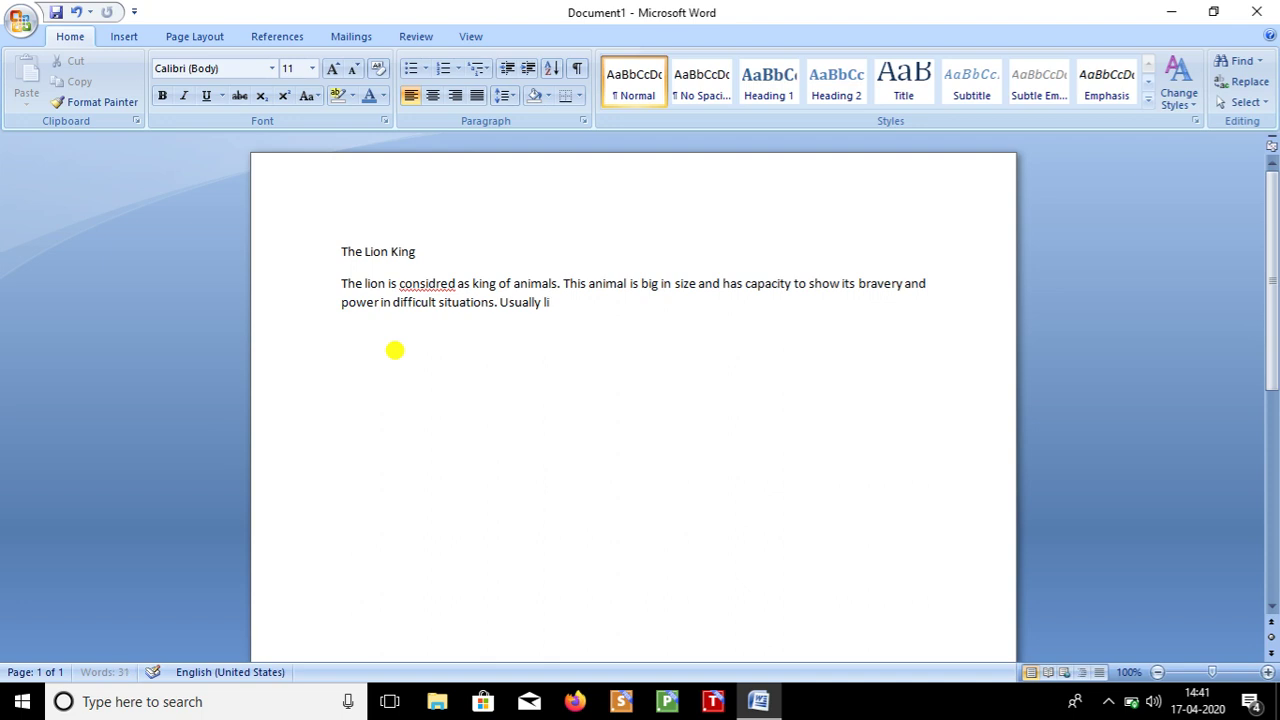
pyautogui.write('on is belonged to the CAT species')
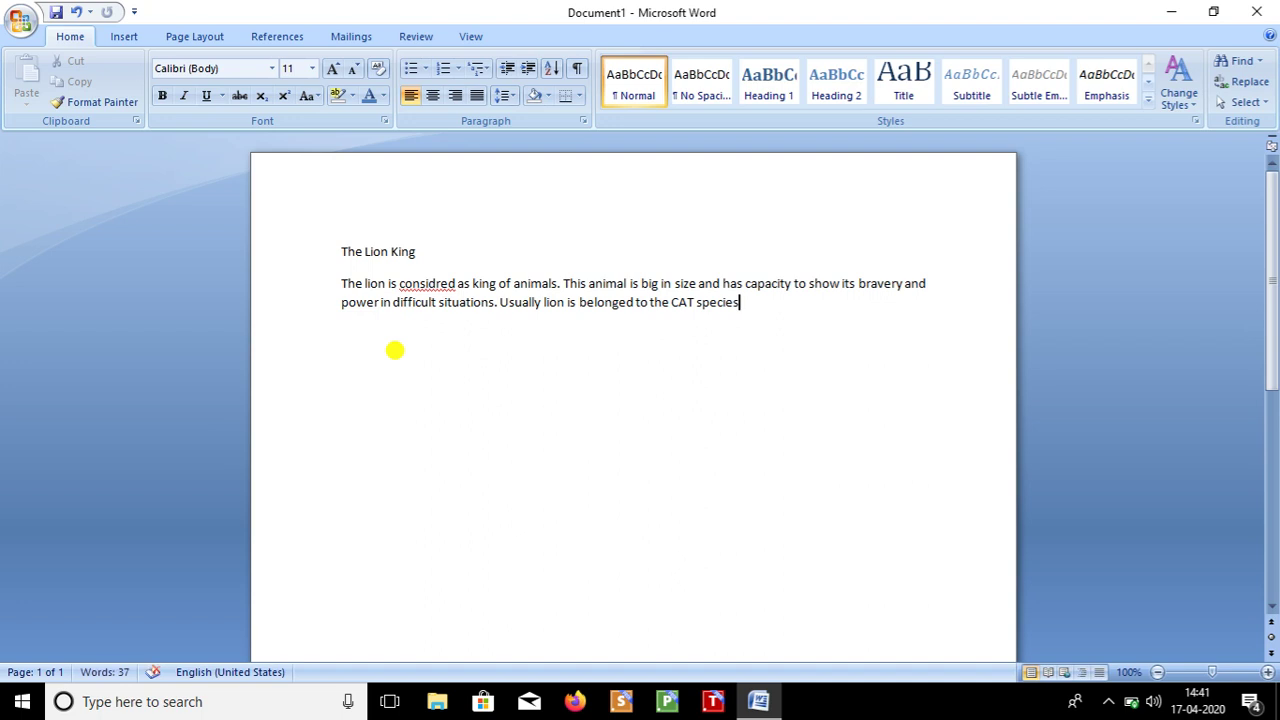
pyautogui.write('.')
pyautogui.write(' Some other wil')
pyautogui.write('d an')
pyautogui.write('imal')
pyautogui.write('s li')
pyautogui.write('PUMA')
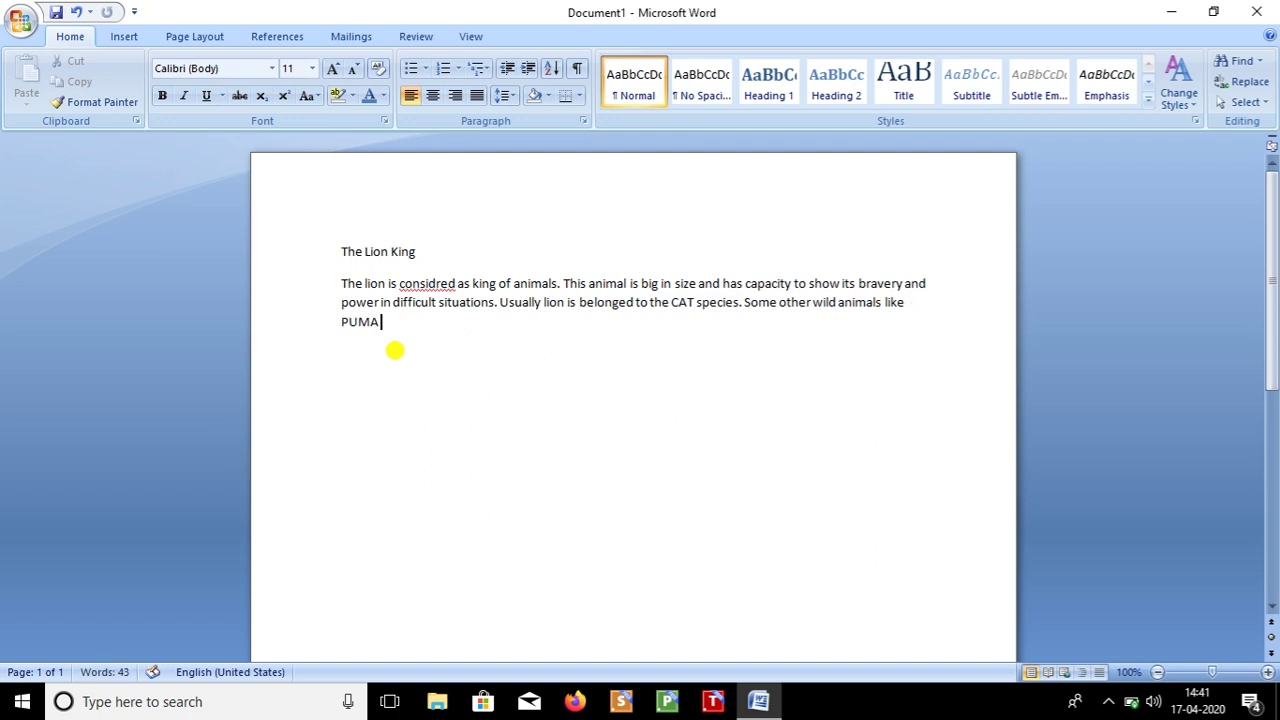
pyautogui.write(' , ')
pyautogui.write('leopard, Chettah ')
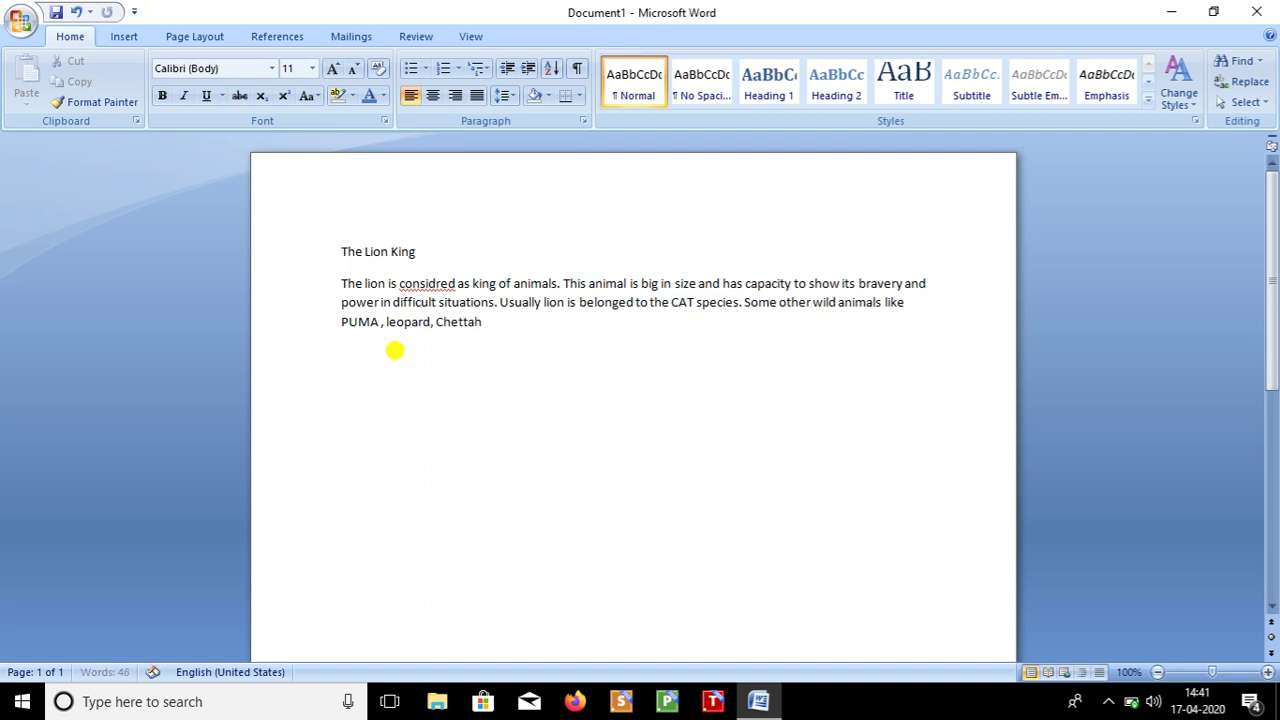
pyautogui.write('etc. also belongs to the same specie')
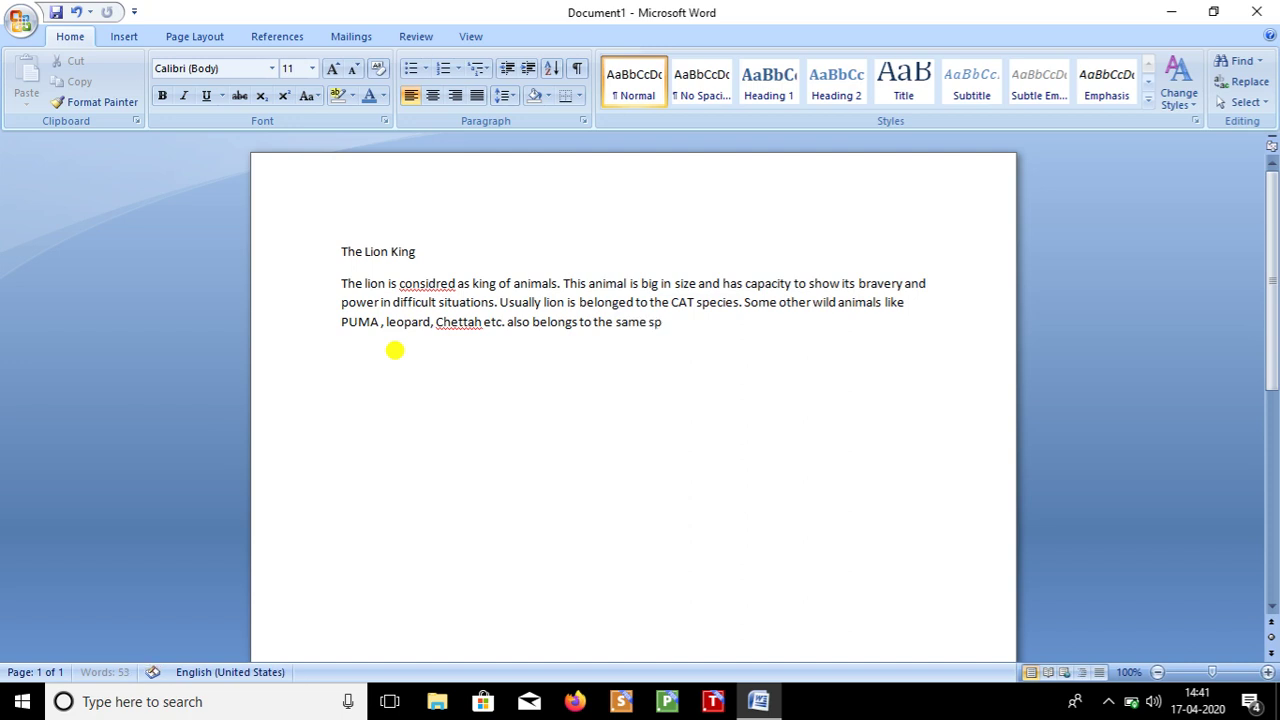
pyautogui.write('s.')
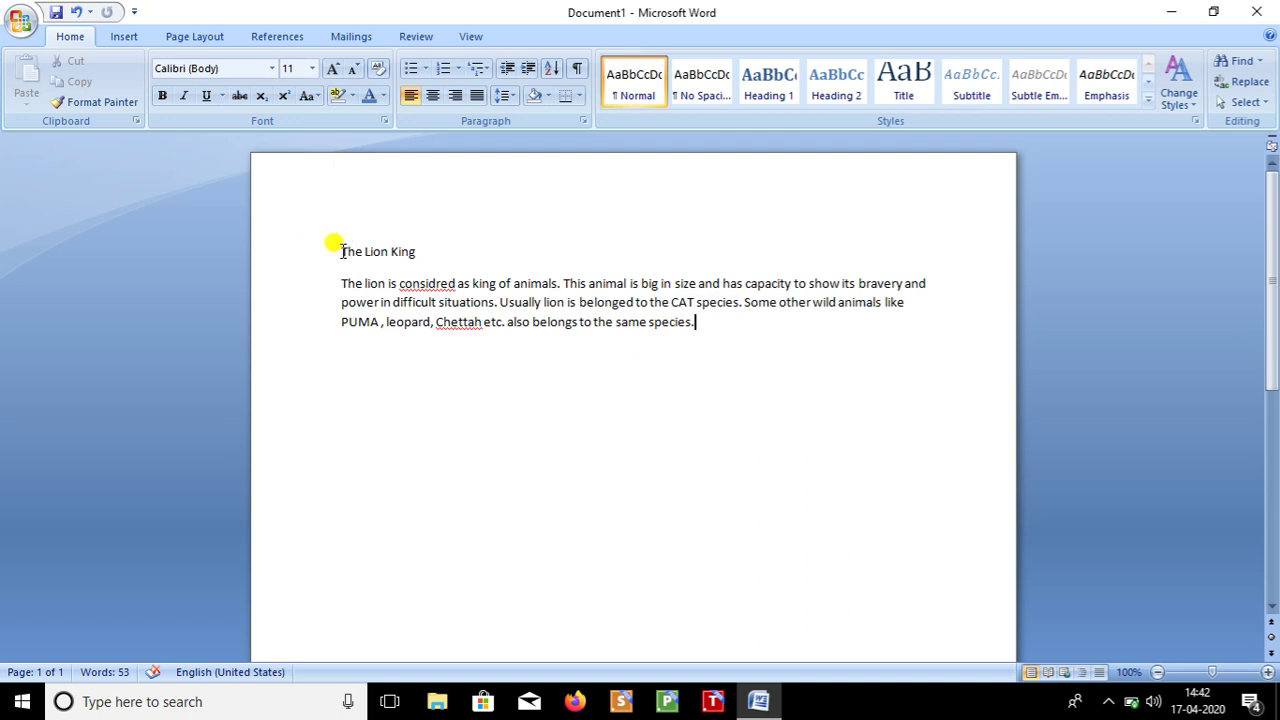
# Select the heading 'The Lion King'.
pyautogui.moveTo(341, 251); pyautogui.dragTo(418, 251)
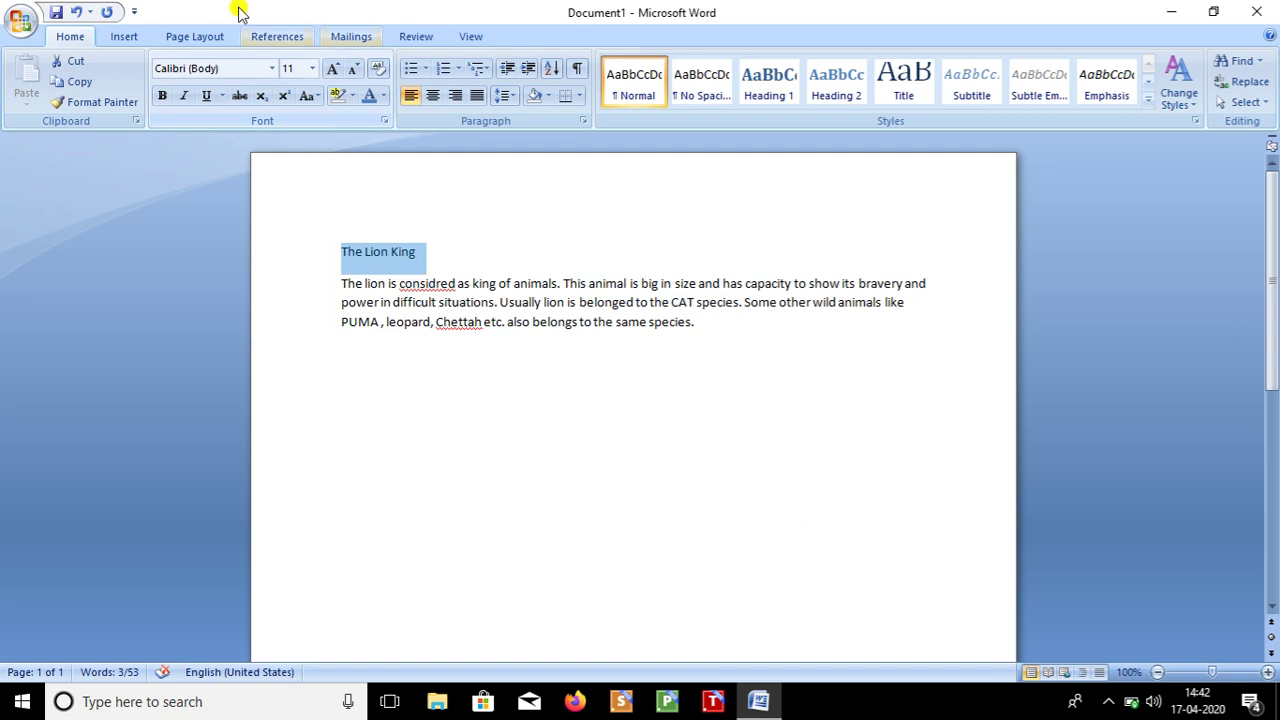
pyautogui.click(272, 68)
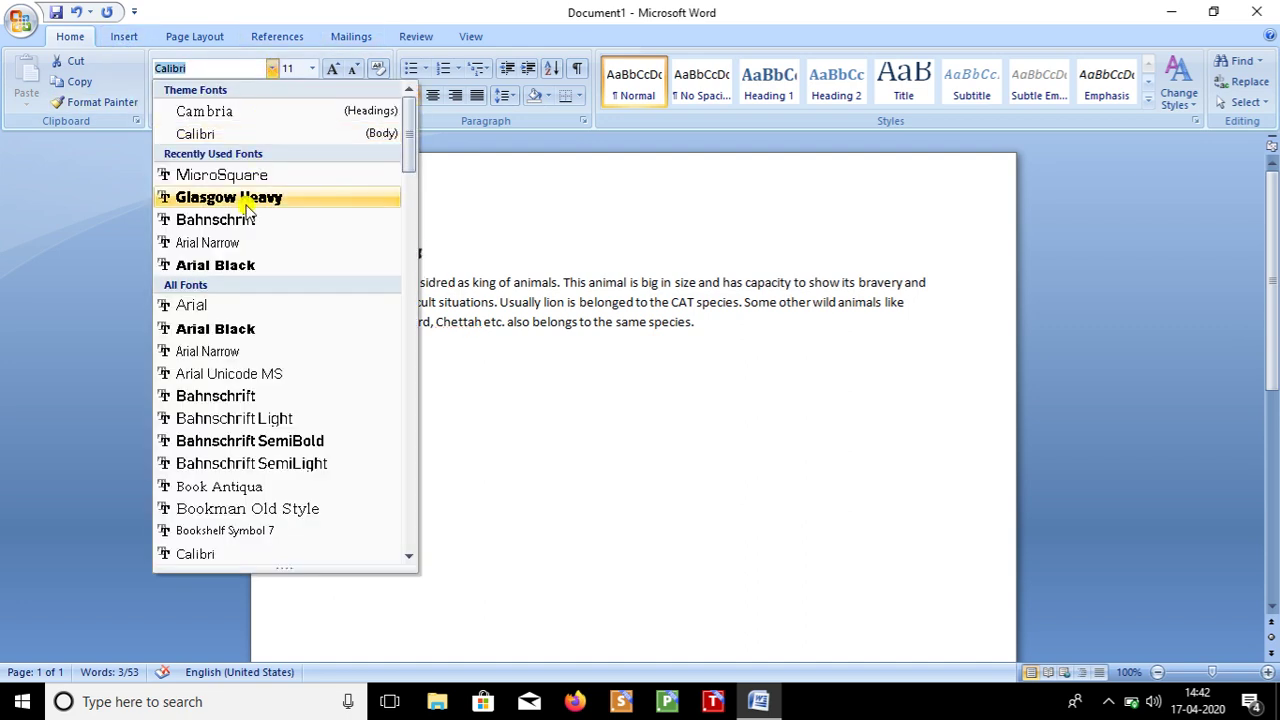
pyautogui.click(310, 66)
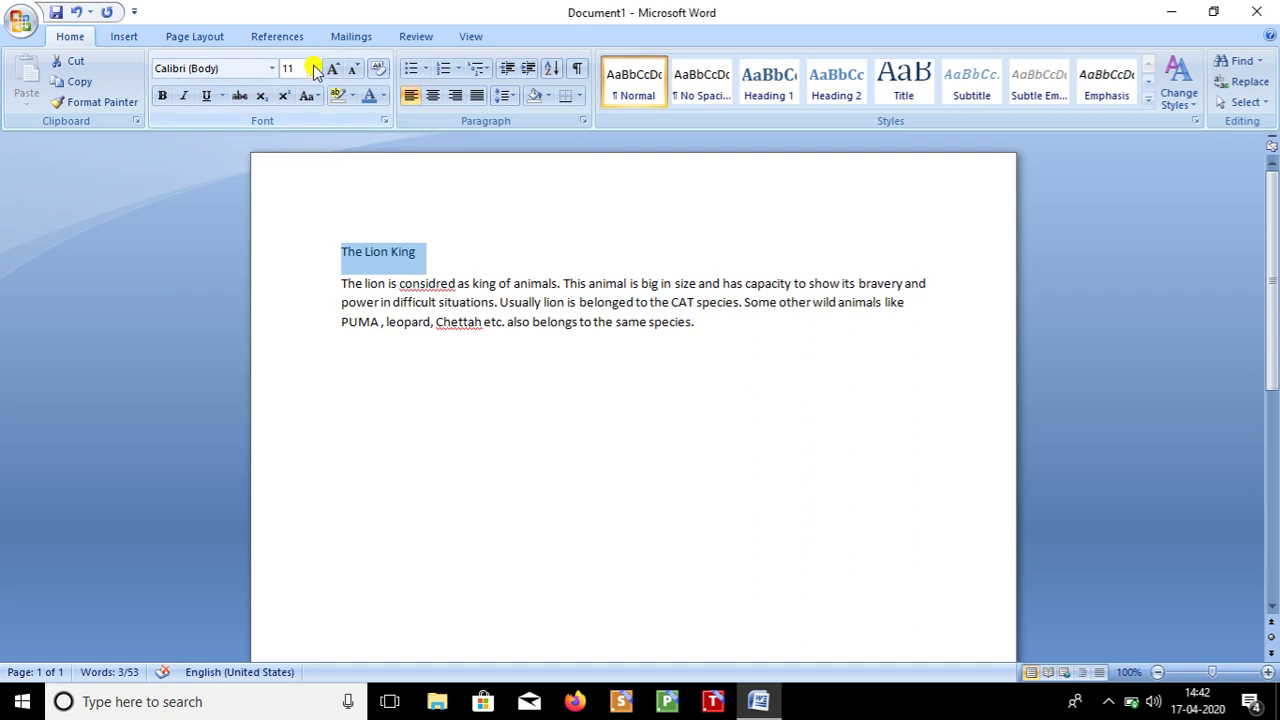
pyautogui.click(312, 68)
pyautogui.click(357, 9)
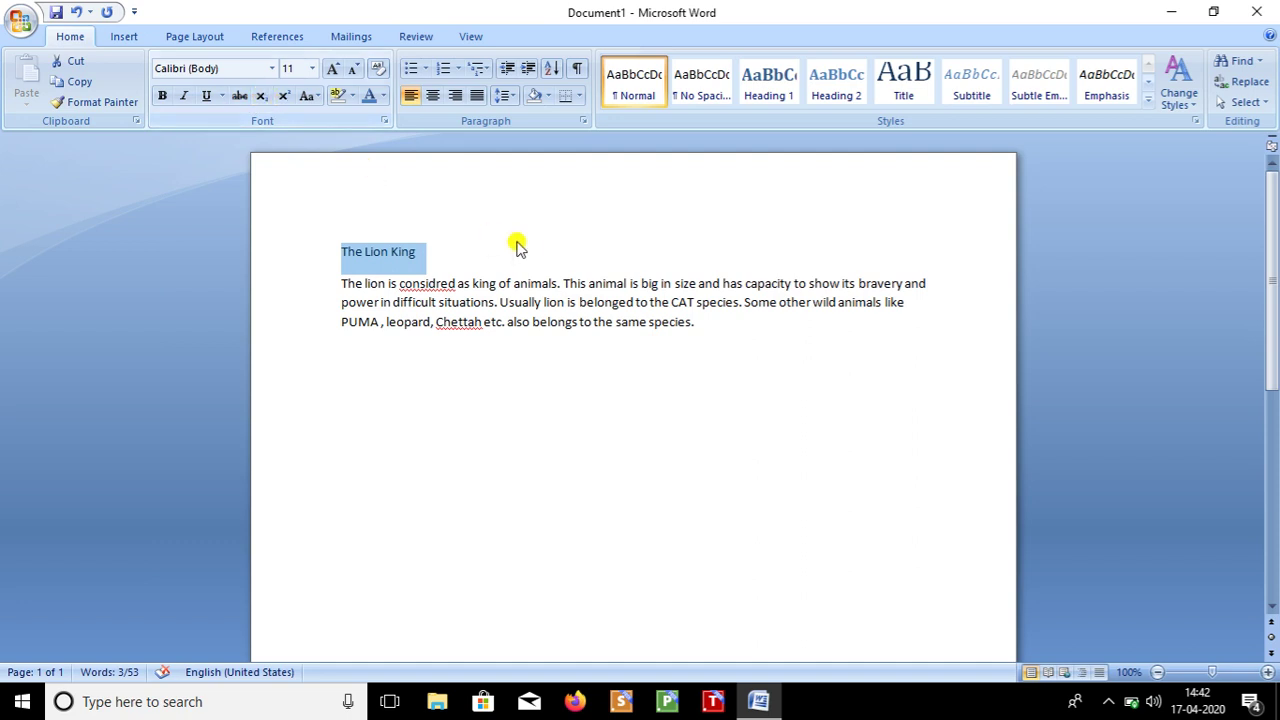
pyautogui.click(462, 247)
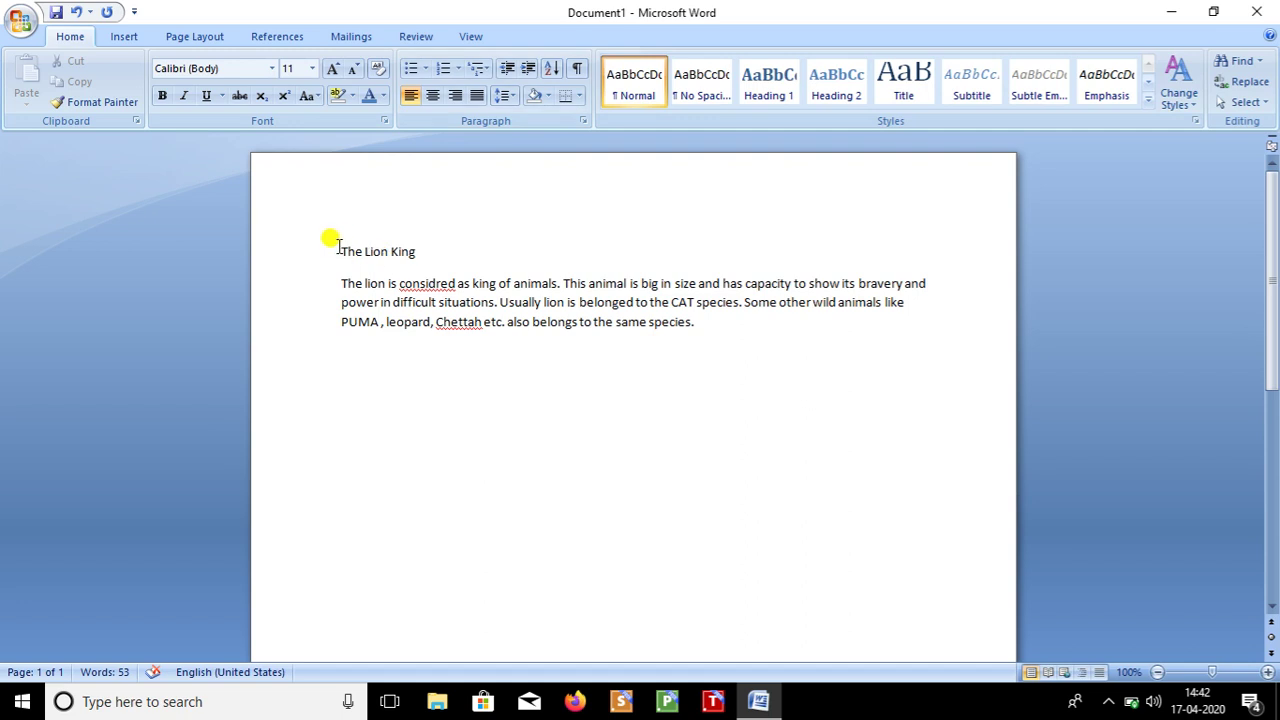
pyautogui.tripleClick(338, 247)
pyautogui.press('End')
pyautogui.click(340, 248)
pyautogui.moveTo(338, 247); pyautogui.dragTo(738, 360)
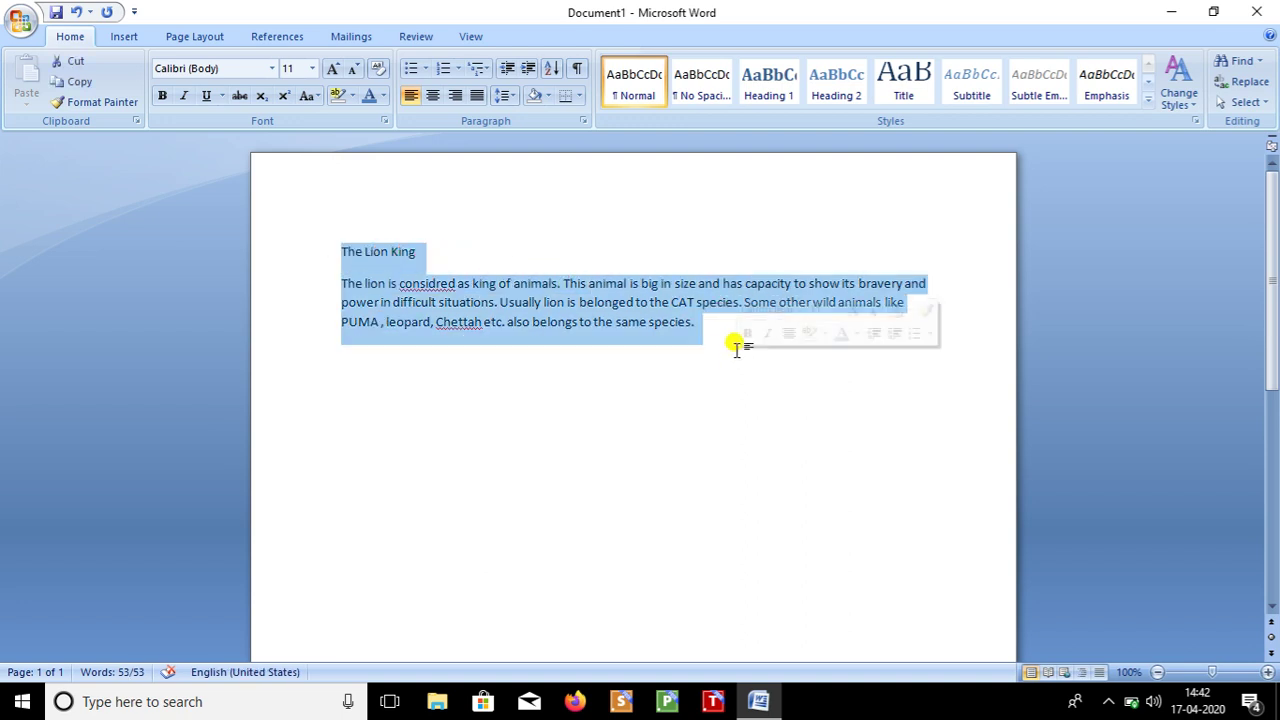
# Apply the No Spacing quick style, then select the title and entire lion paragraph.
pyautogui.click(1151, 110)
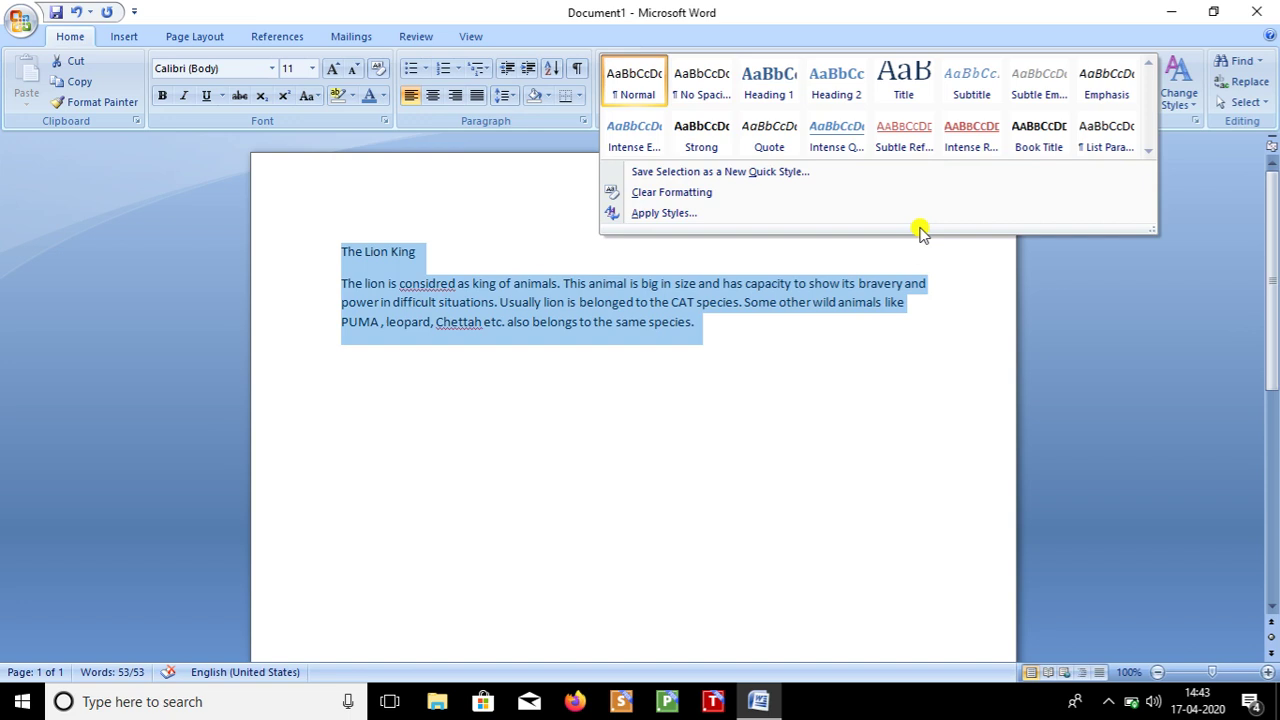
pyautogui.click(706, 85)
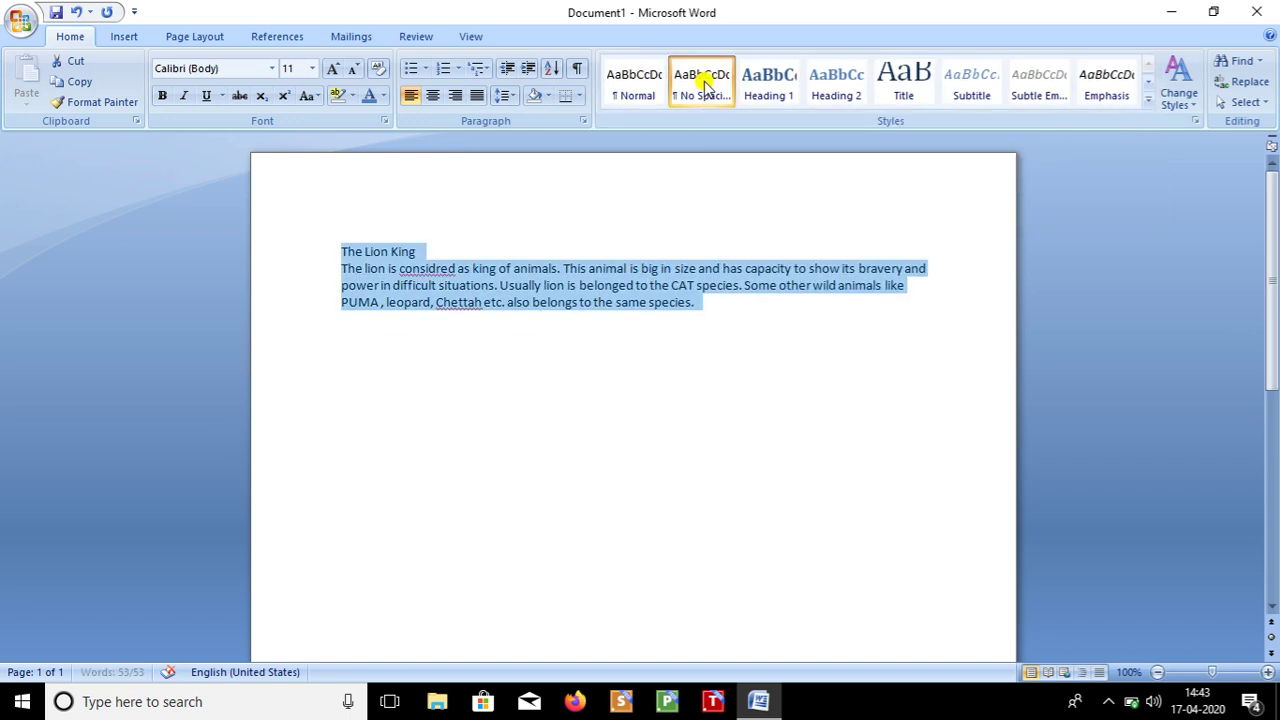
pyautogui.click(706, 304)
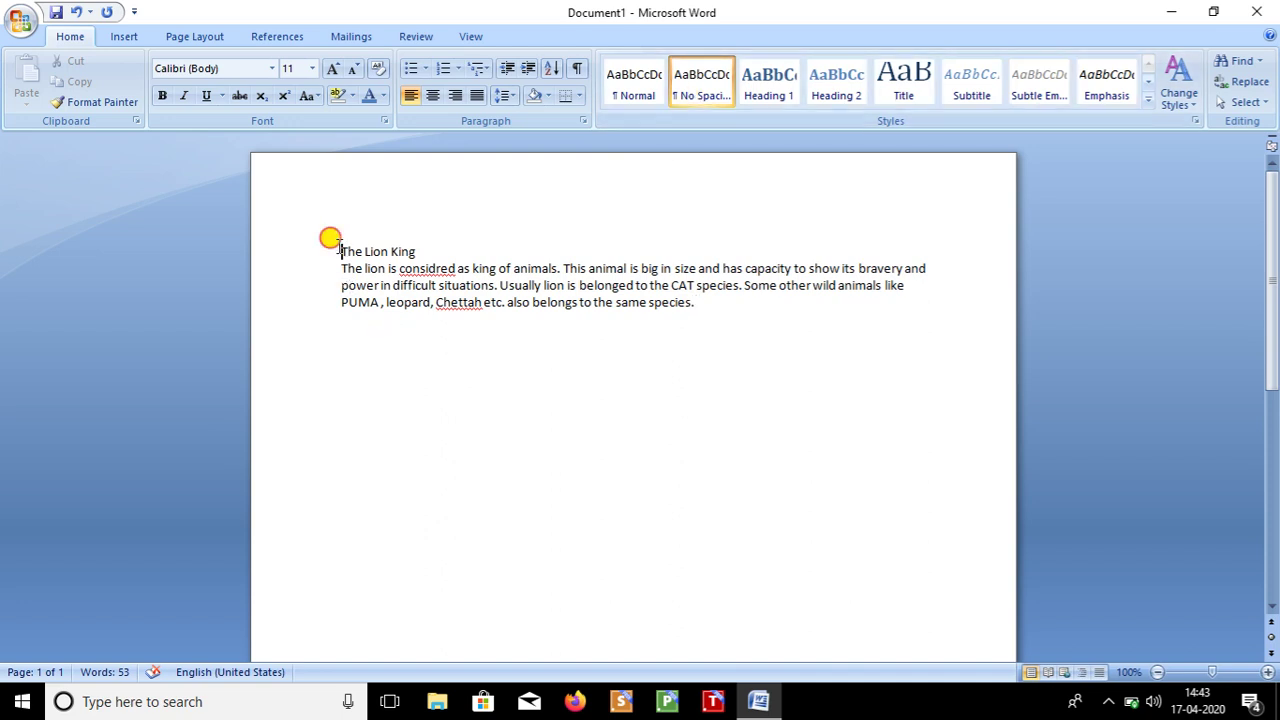
pyautogui.moveTo(340, 250); pyautogui.dragTo(760, 408)
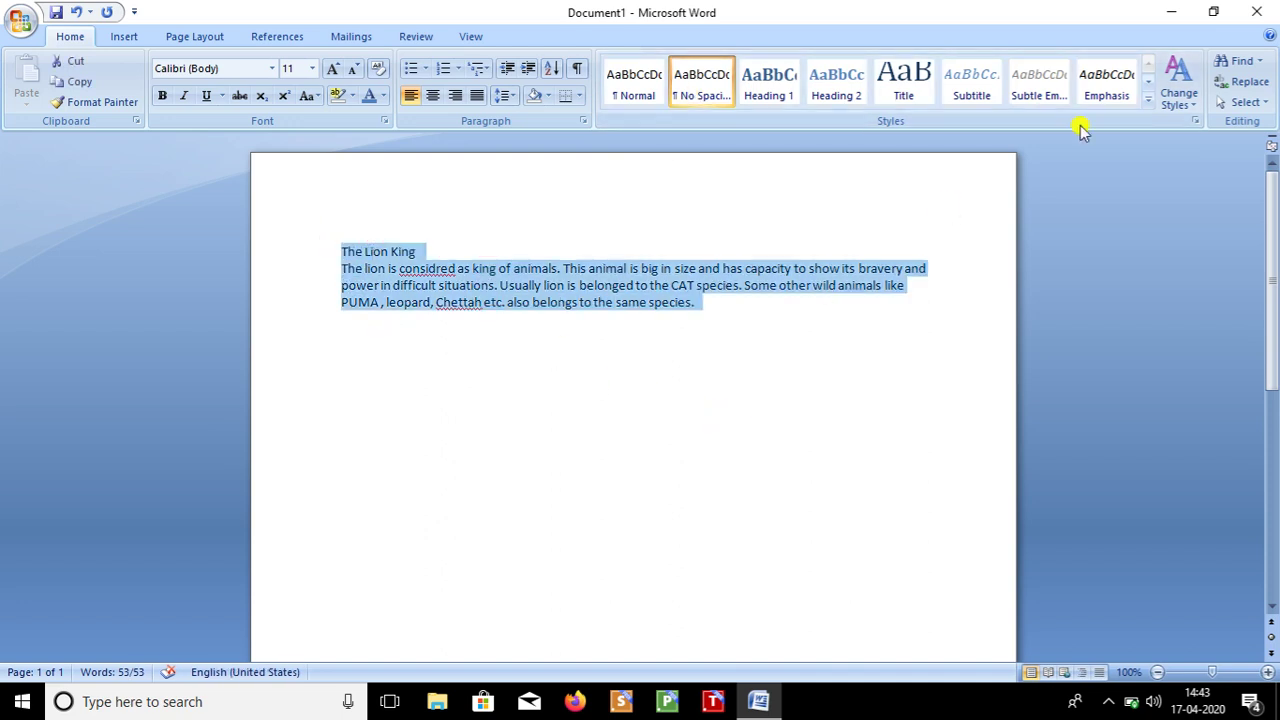
# Apply Heading 1 (bold blue Cambria 14) to the title and lion paragraph.
pyautogui.click(1148, 103)
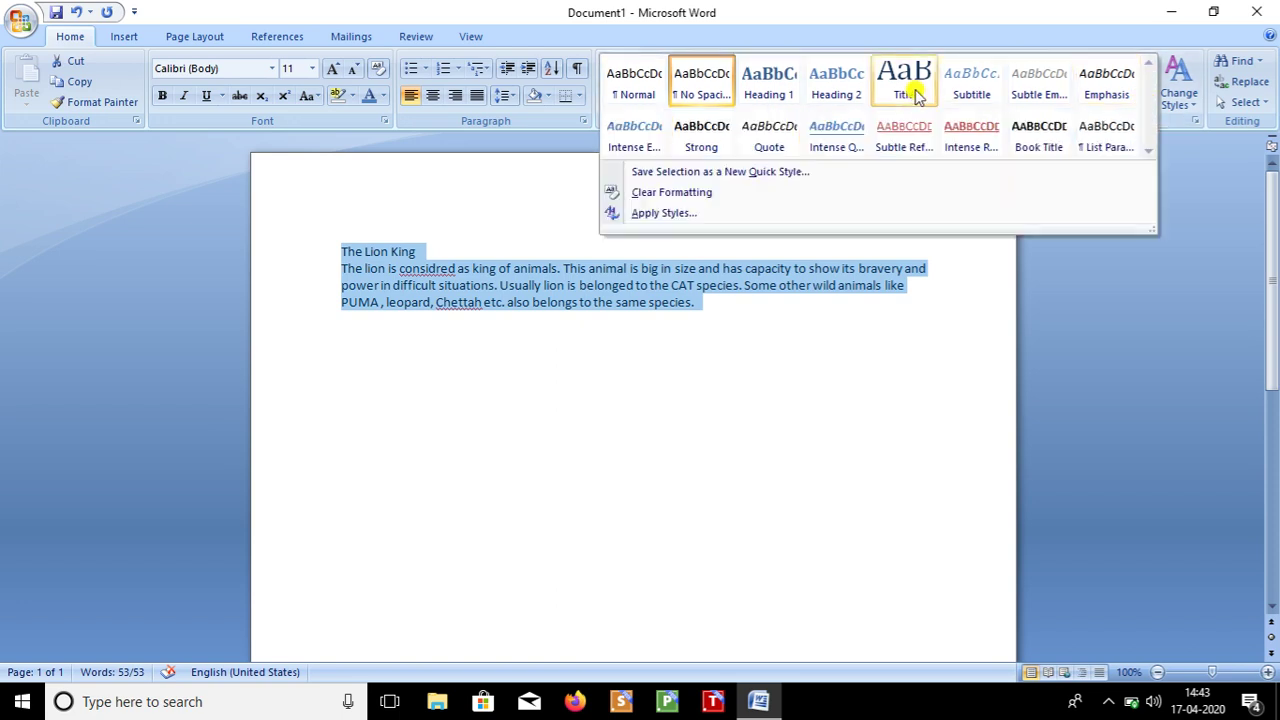
pyautogui.click(769, 82)
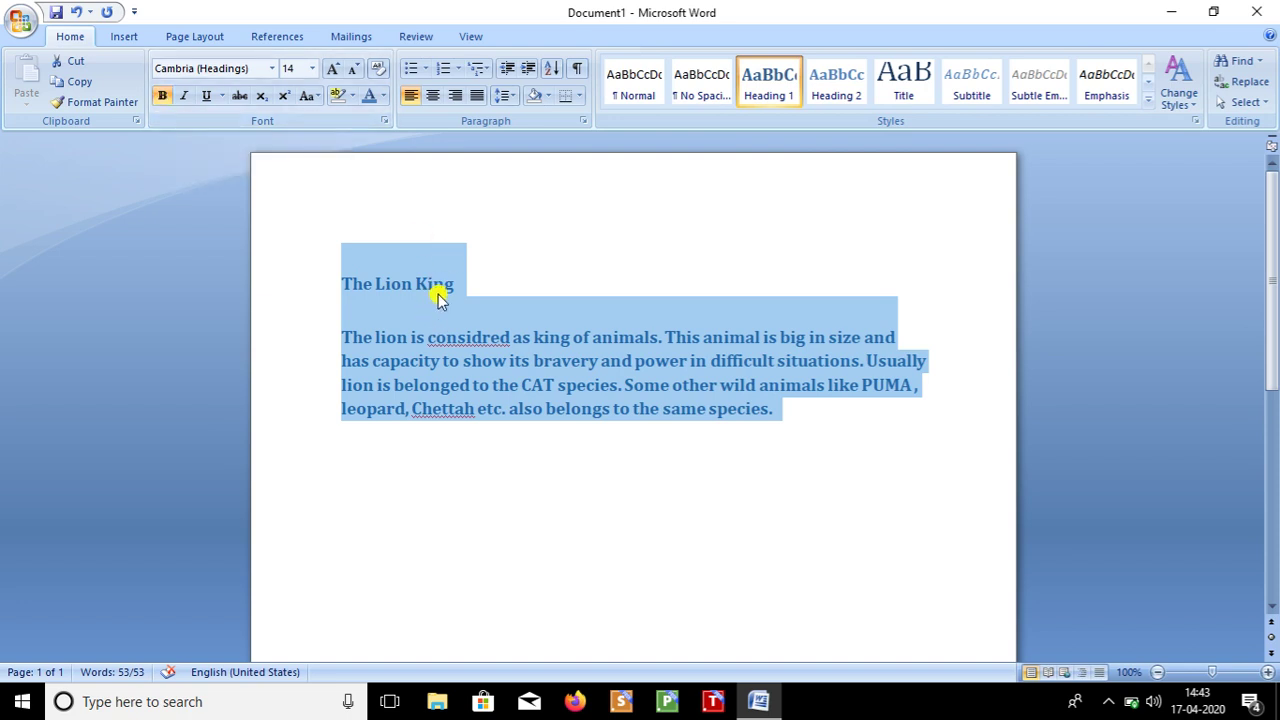
pyautogui.click(785, 95)
# Apply the Heading 2 quick style, then add the Strong style to the selected text.
pyautogui.click(1149, 100)
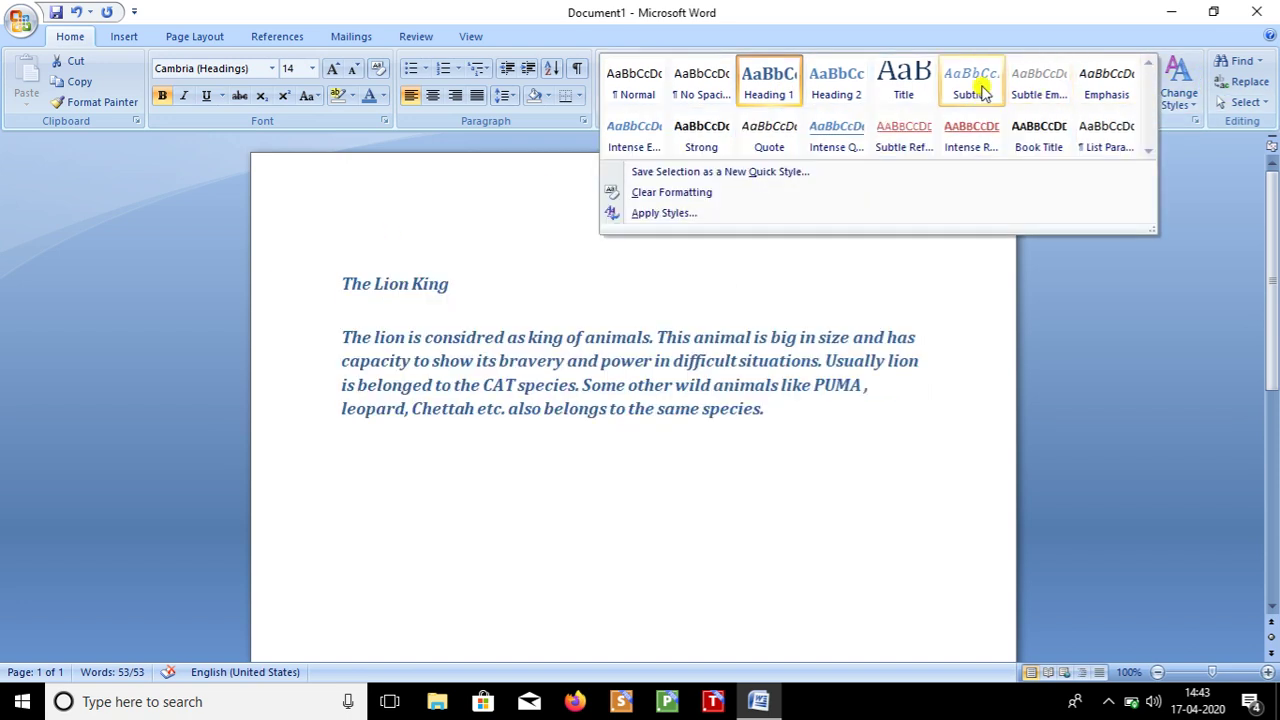
pyautogui.click(864, 84)
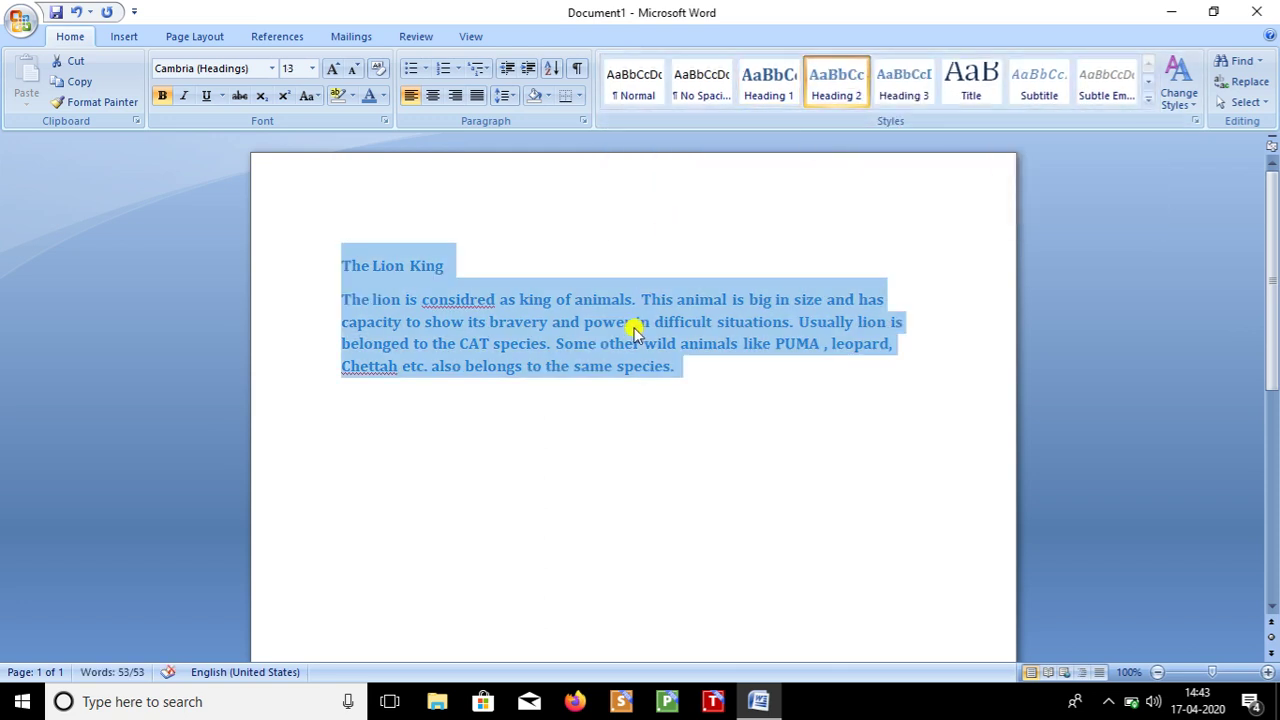
pyautogui.click(1150, 102)
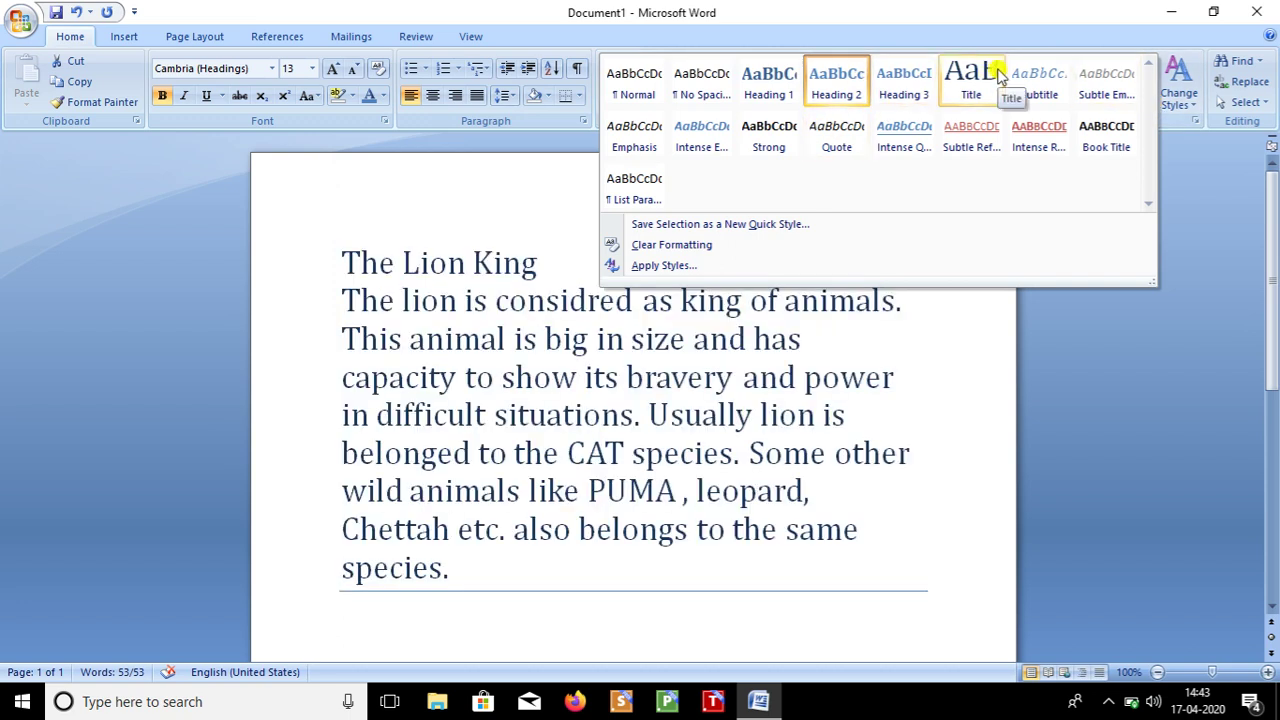
pyautogui.click(766, 146)
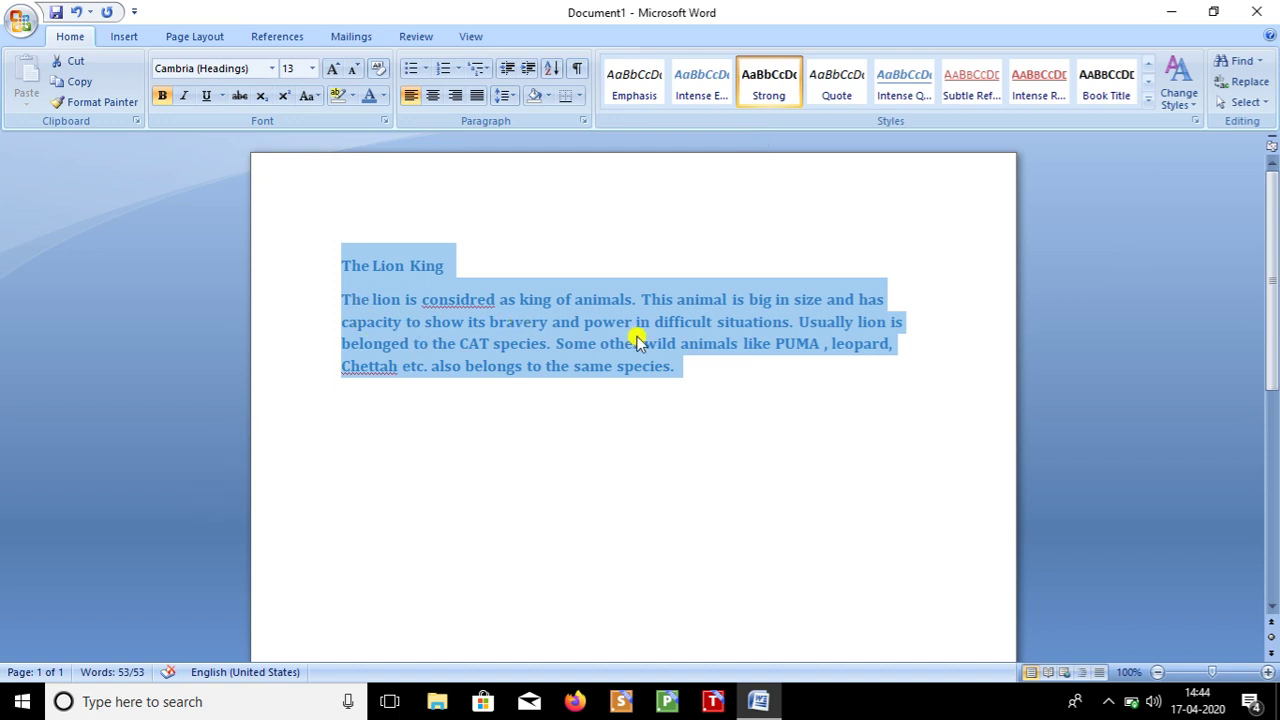
pyautogui.click(1150, 100)
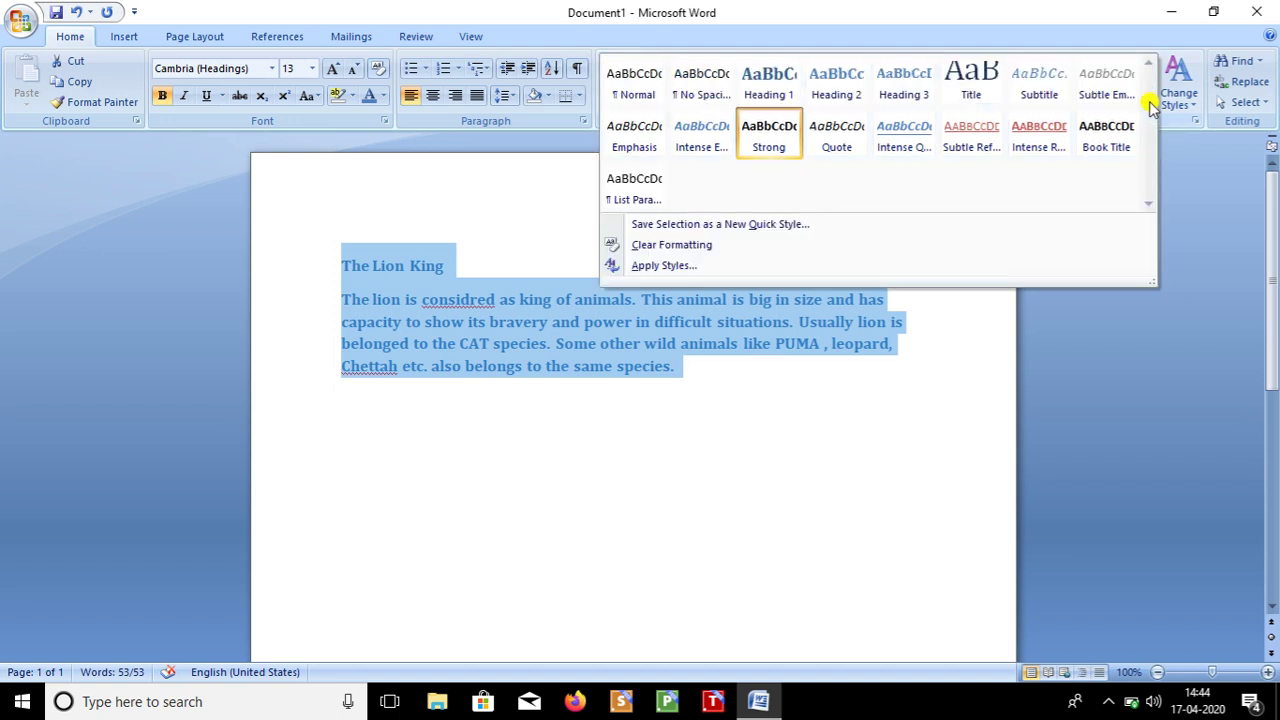
# Apply Intense Reference (underlined small capitals) and reselect the title and whole paragraph.
pyautogui.click(1047, 152)
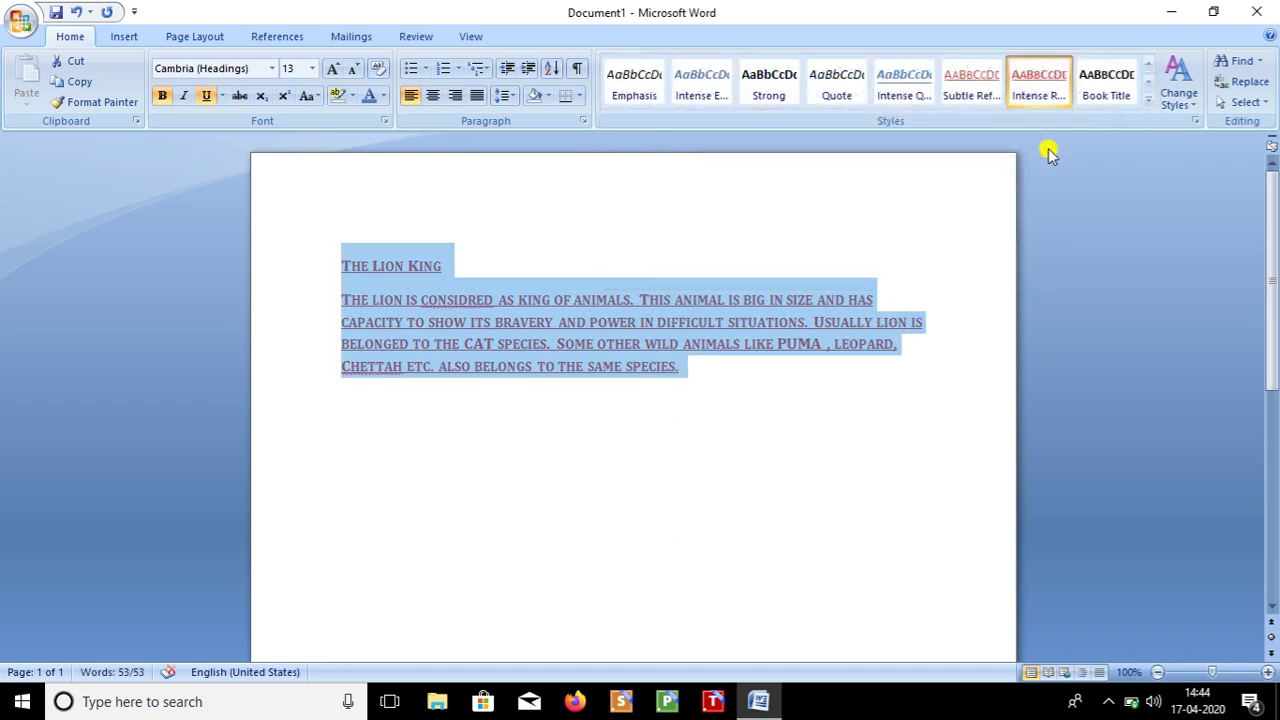
pyautogui.click(489, 365)
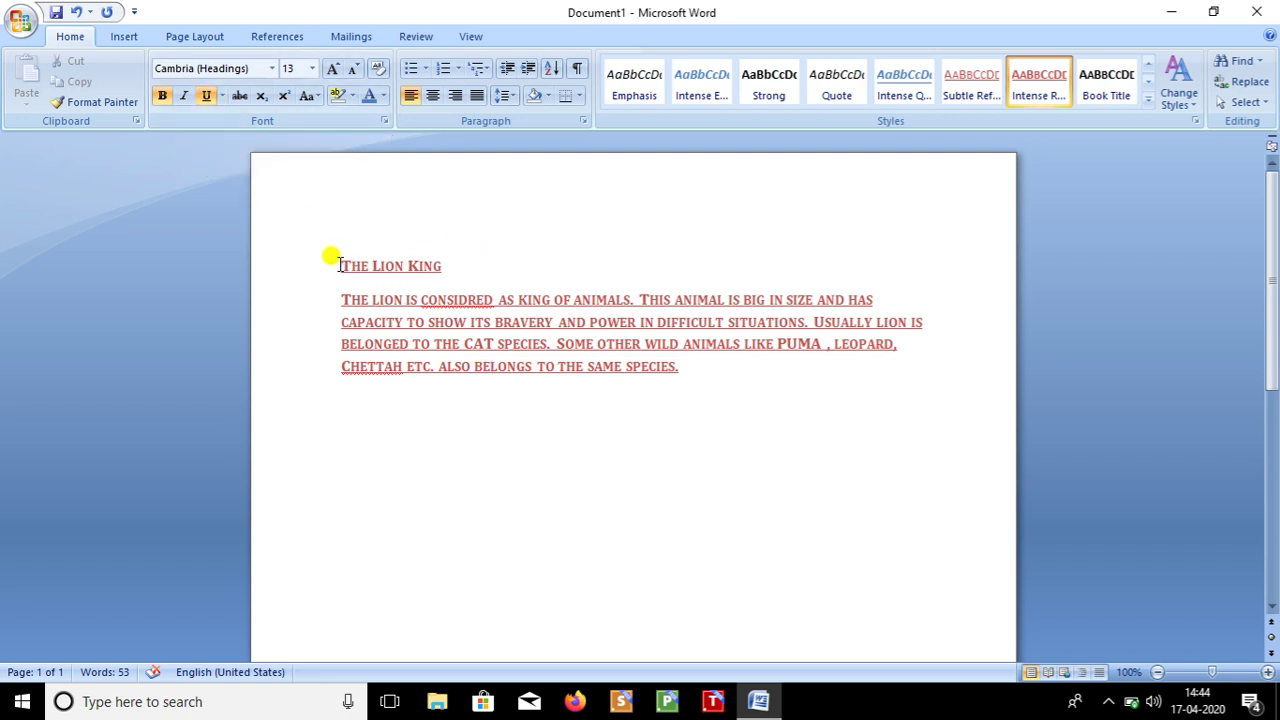
pyautogui.moveTo(340, 265); pyautogui.dragTo(876, 452)
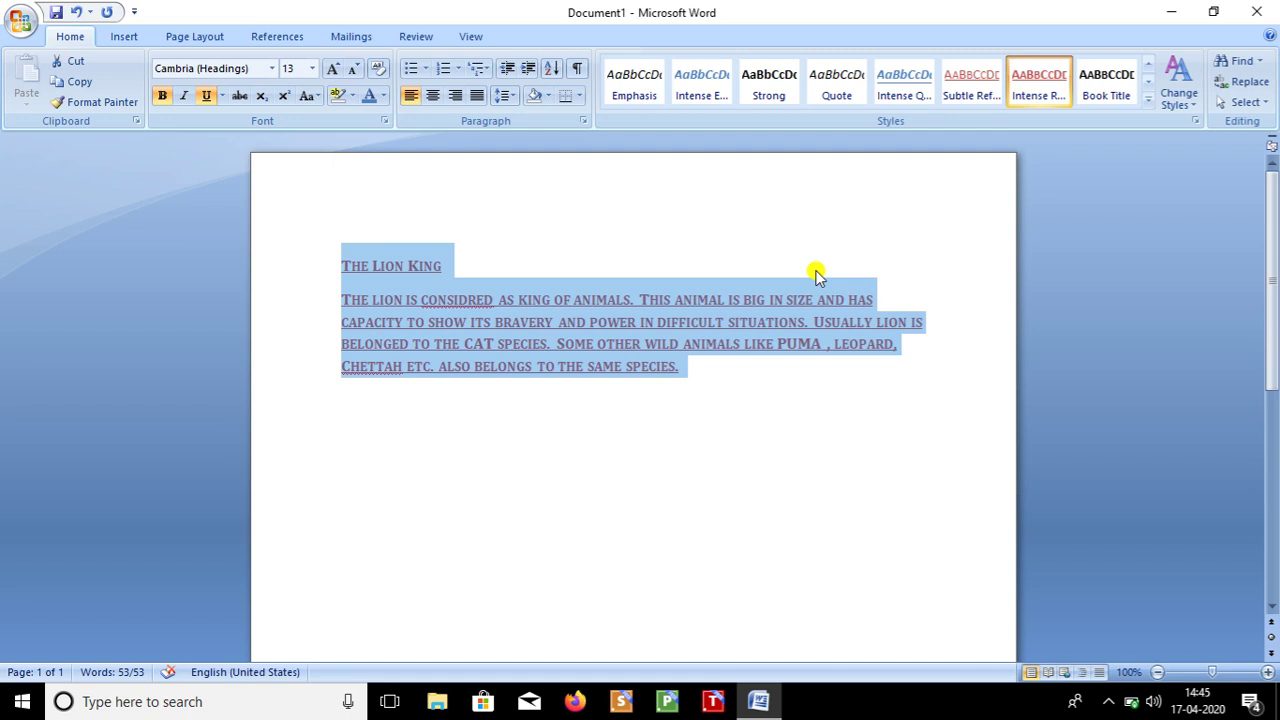
pyautogui.click(1107, 703)
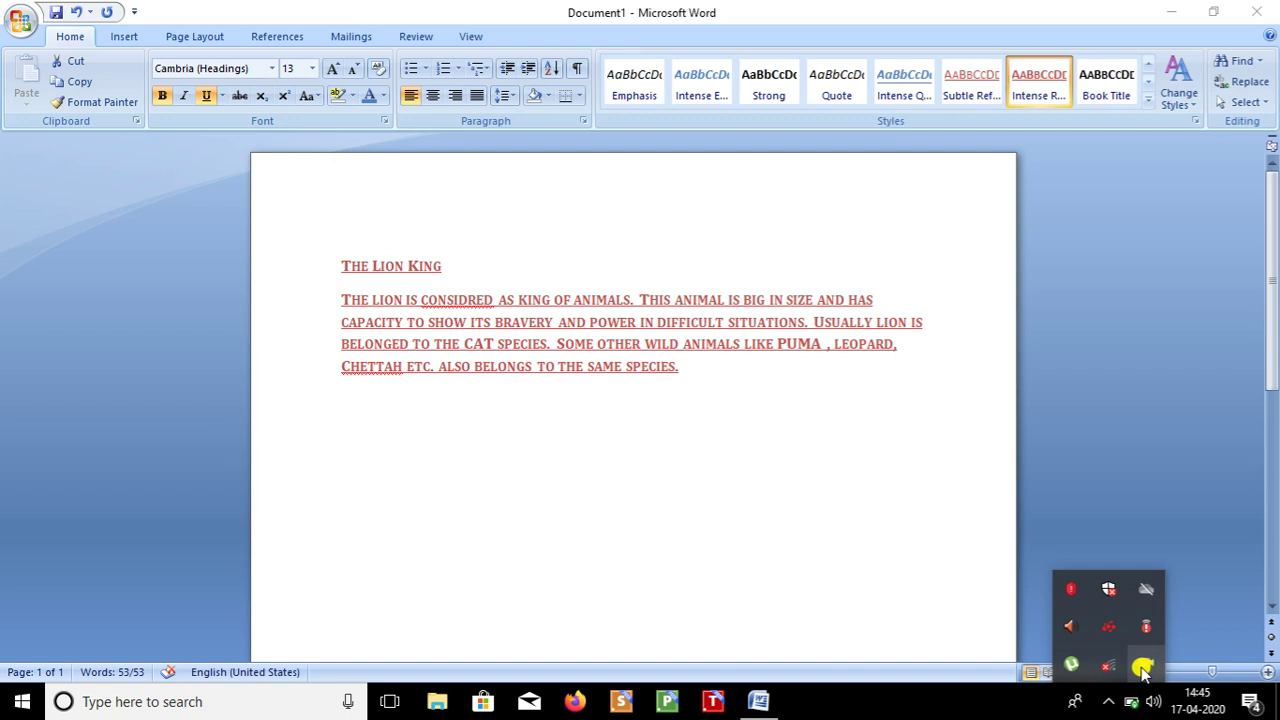
pyautogui.click(871, 543)
pyautogui.hotkey('ctrl', 'a')
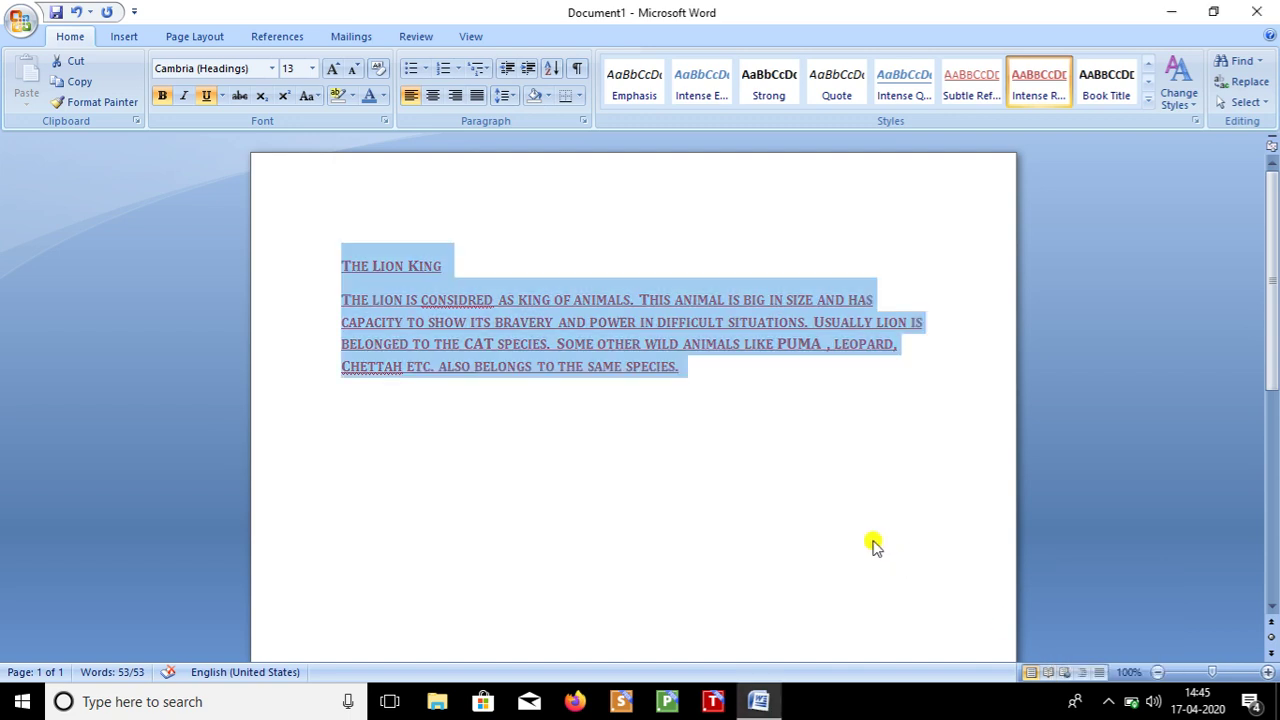
# Deselect the text and undo the Intense Reference formatting with Ctrl+Z.
pyautogui.click(822, 533)
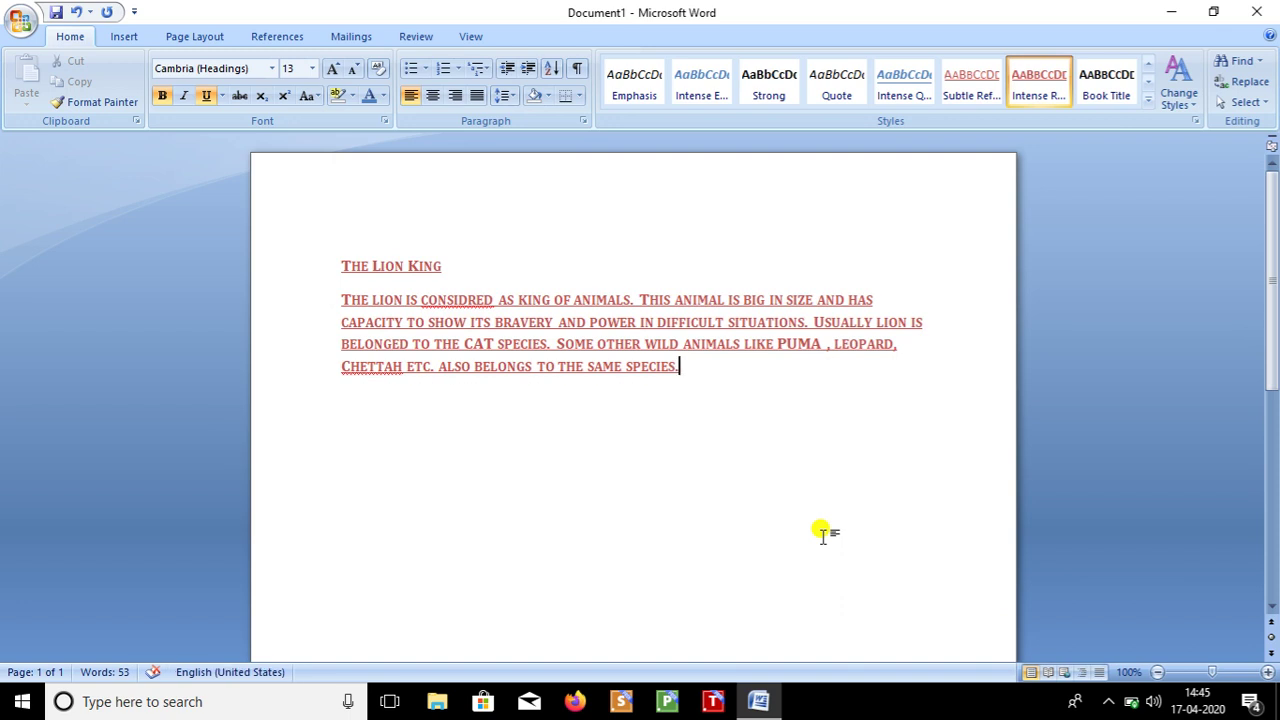
pyautogui.hotkey('ctrl', 'z')
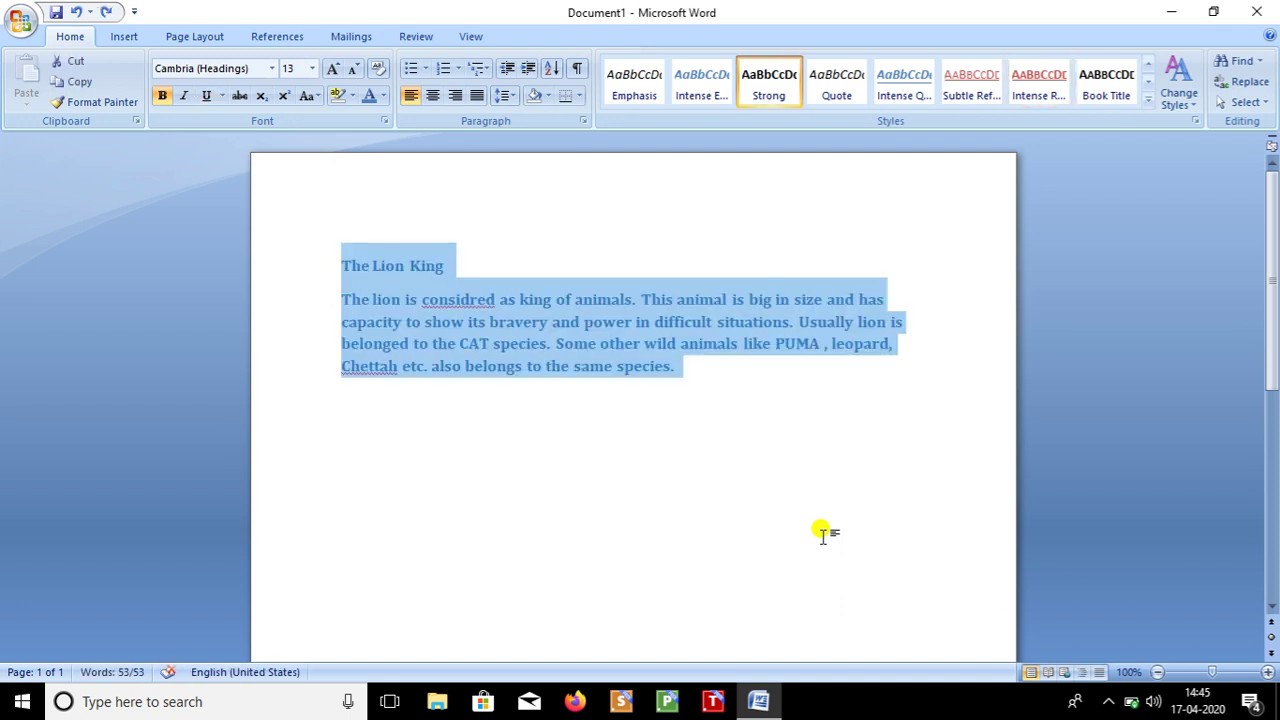